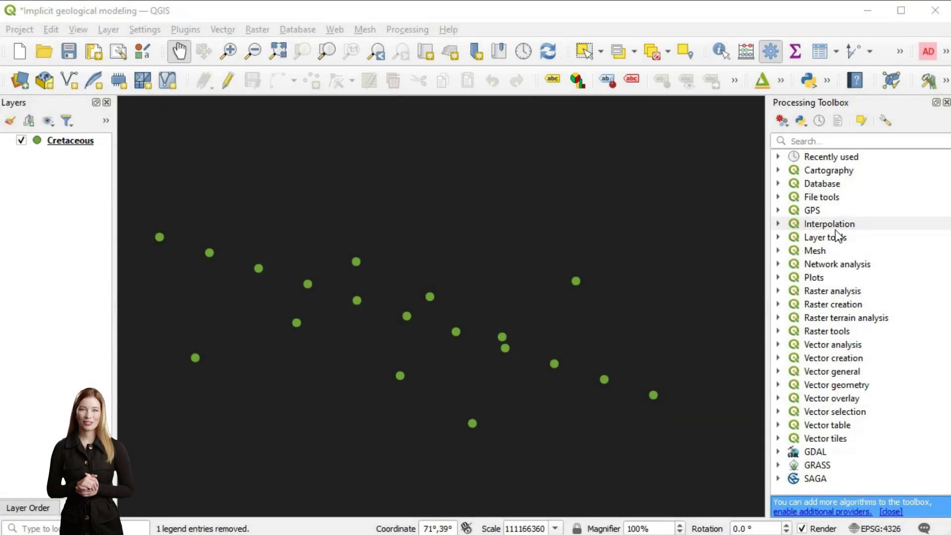
# Step: Open the IDW interpolation tool and choose Z as the interpolation attribute
pyautogui.click(837, 224)
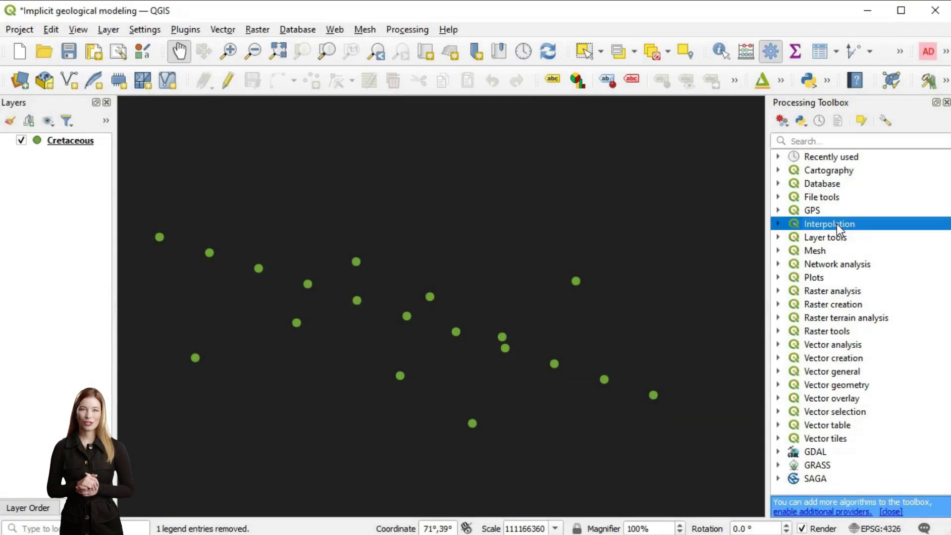
pyautogui.doubleClick(837, 224)
pyautogui.doubleClick(835, 250)
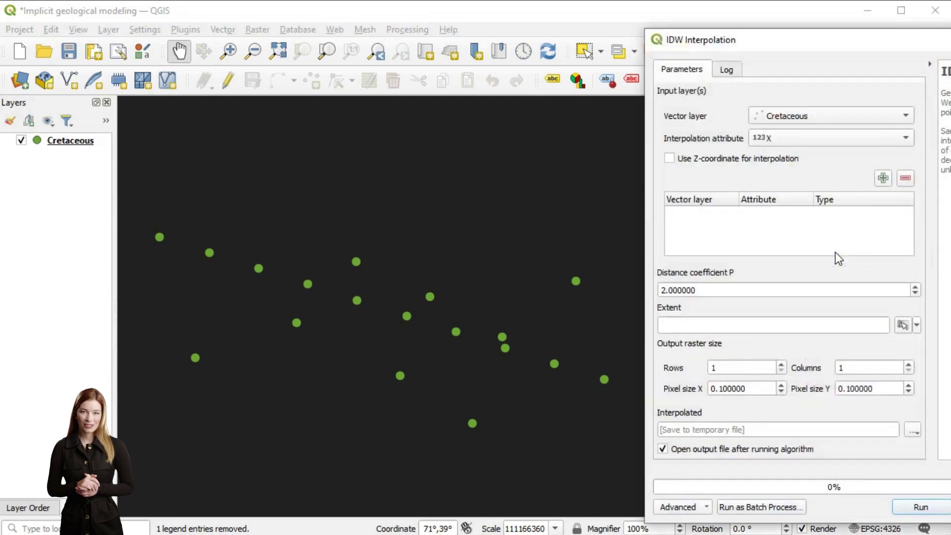
pyautogui.click(798, 137)
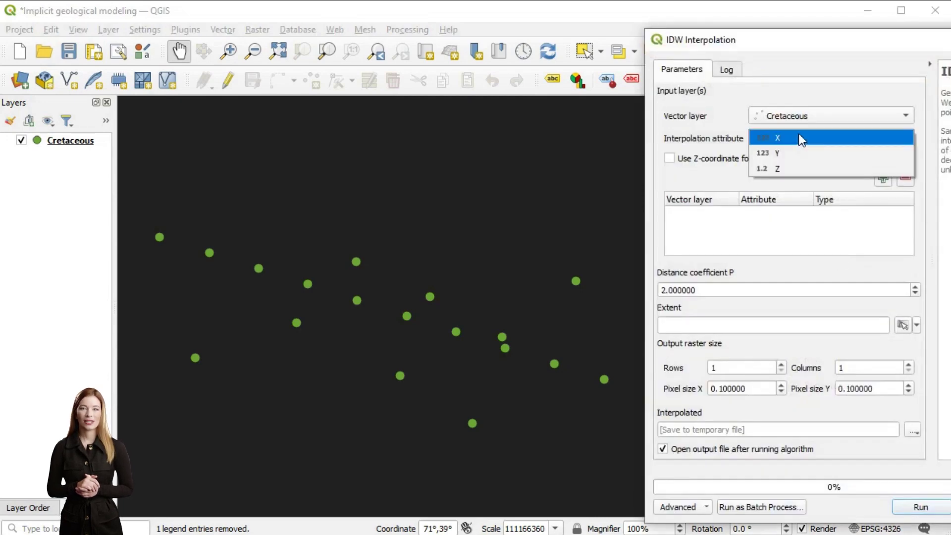
pyautogui.click(803, 170)
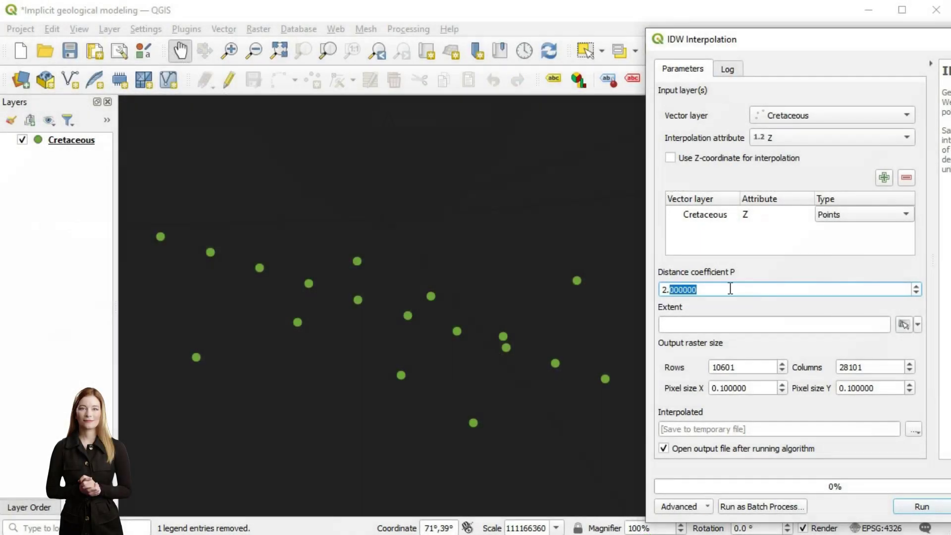
# Step: Set distance coefficient 1, extent from the Cretaceous layer and pixel size 2
pyautogui.moveTo(707, 289); pyautogui.dragTo(662, 290)
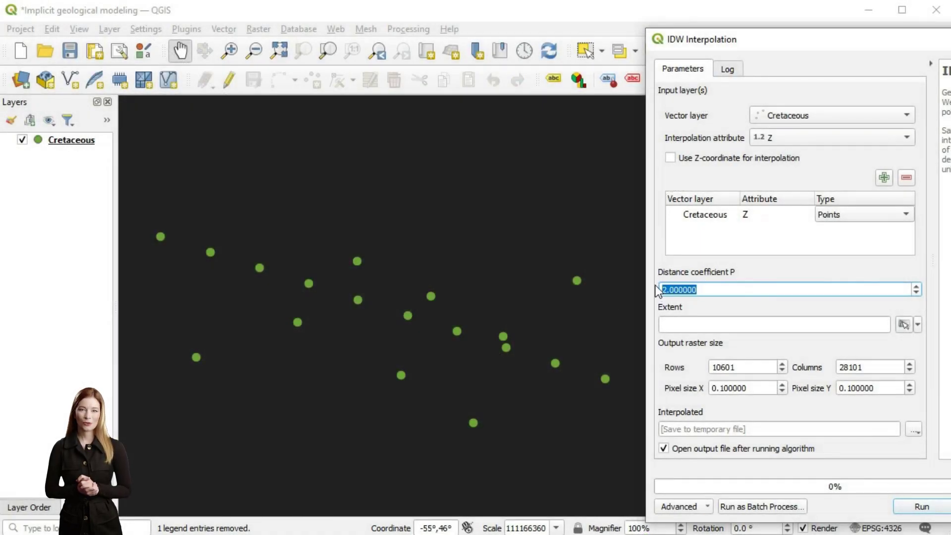
pyautogui.write('1')
pyautogui.click(918, 325)
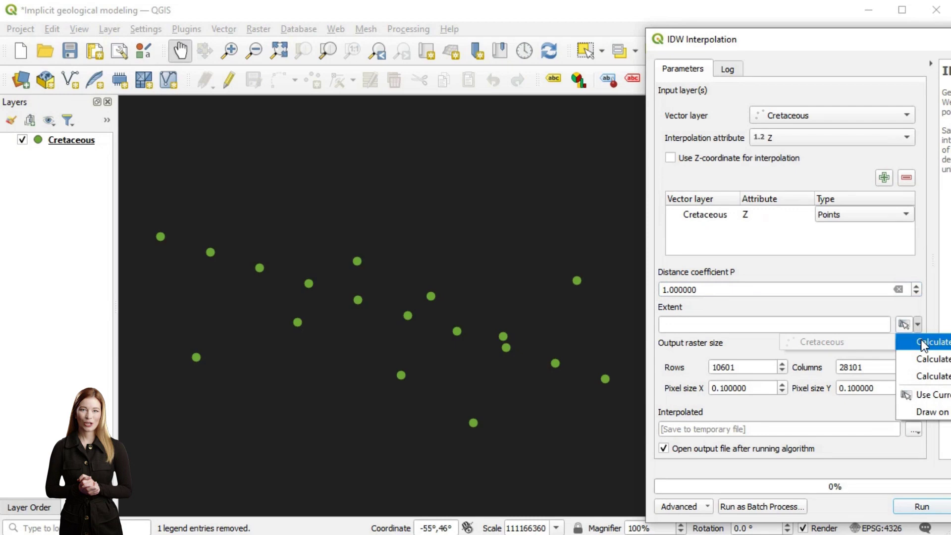
pyautogui.click(923, 342)
pyautogui.moveTo(752, 385); pyautogui.dragTo(684, 388)
pyautogui.write('2')
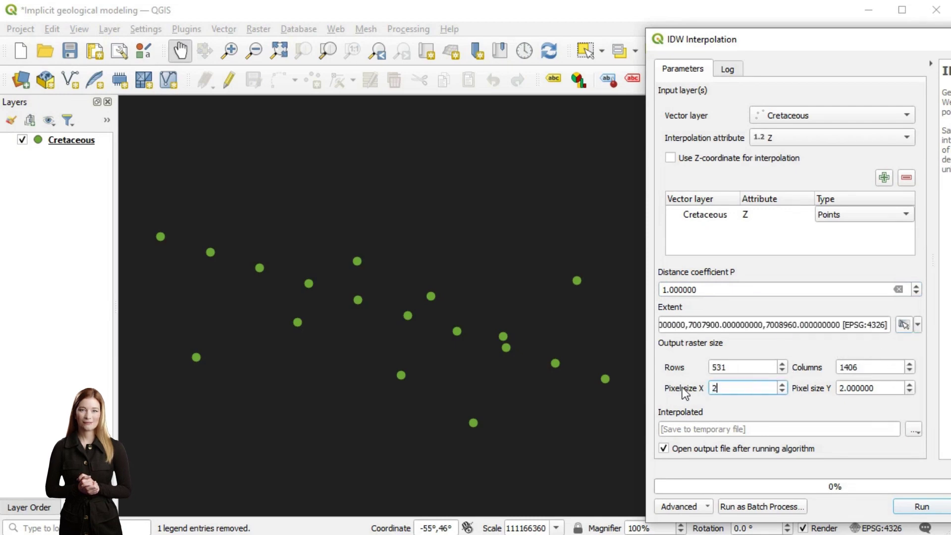
# Step: Save the output raster to IDW1.tif, overwriting the existing file
pyautogui.click(913, 430)
pyautogui.click(913, 456)
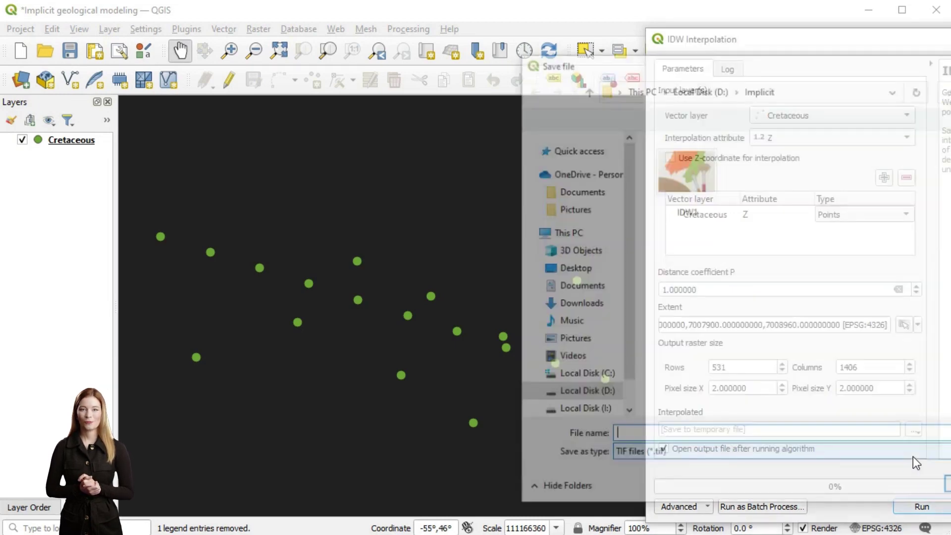
pyautogui.click(713, 191)
pyautogui.press('Return')
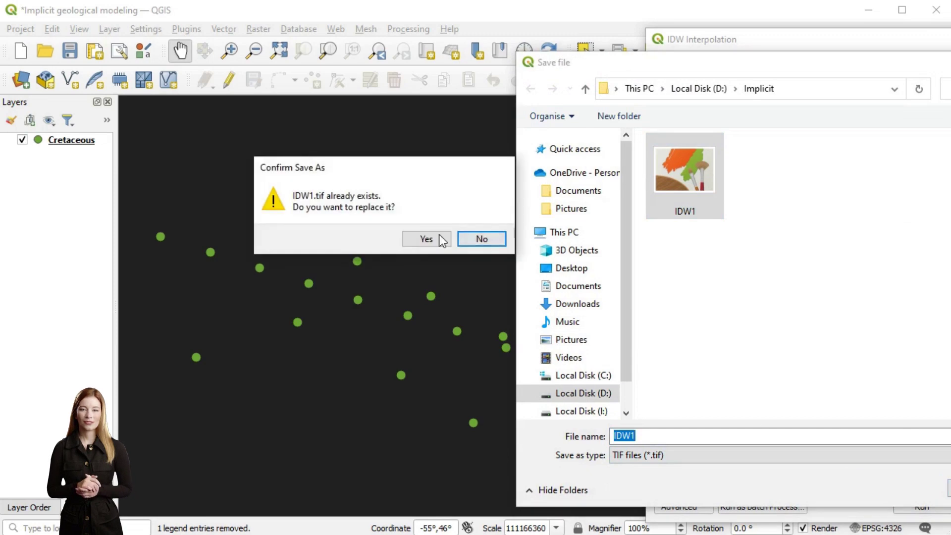
pyautogui.click(439, 236)
# Step: Run the power-1 IDW, then rerun with distance coefficient 1.5 and an edited output name
pyautogui.click(921, 506)
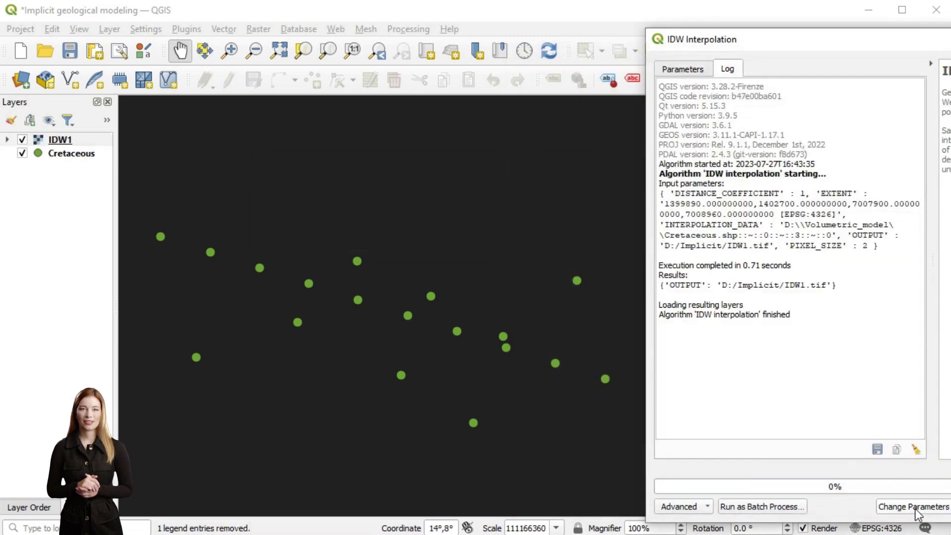
pyautogui.click(693, 69)
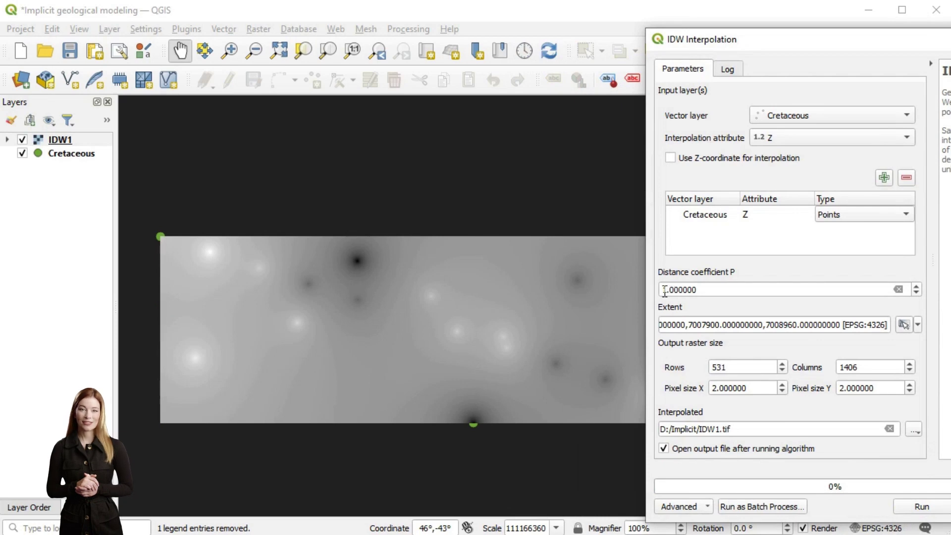
pyautogui.moveTo(671, 289); pyautogui.dragTo(675, 289)
pyautogui.write('5')
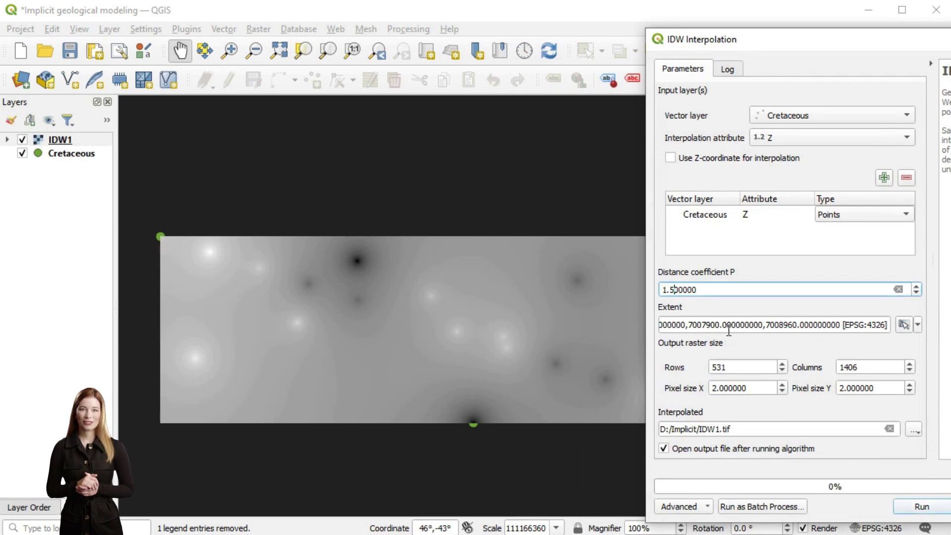
pyautogui.click(719, 429)
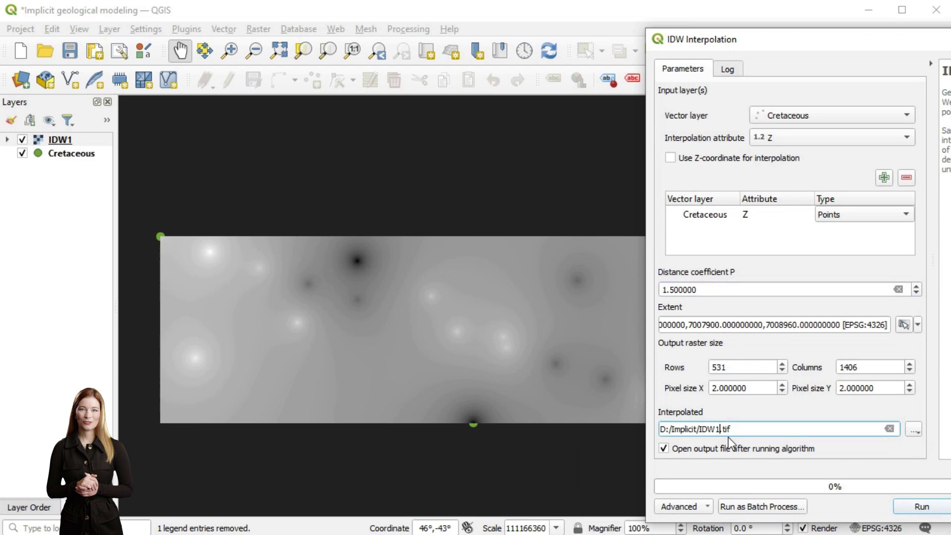
pyautogui.write(',')
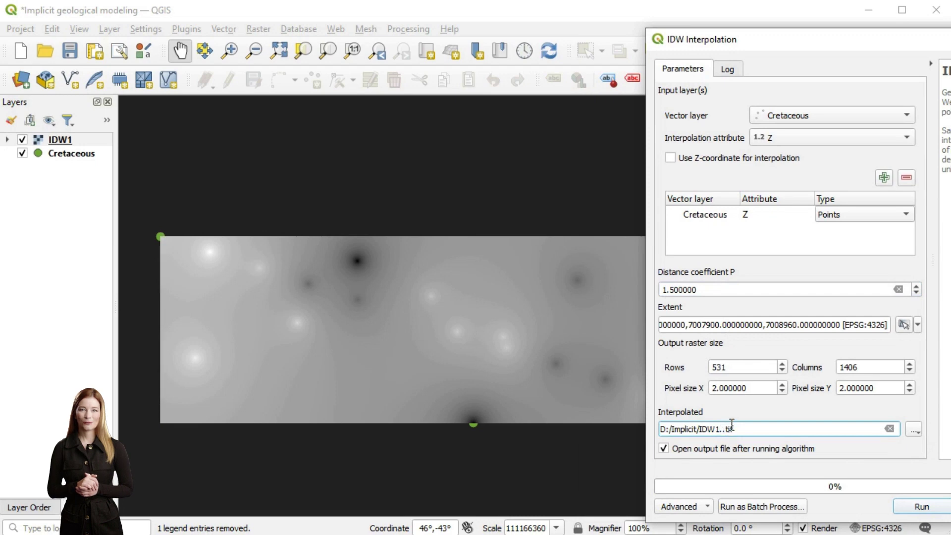
pyautogui.write('5')
pyautogui.click(921, 510)
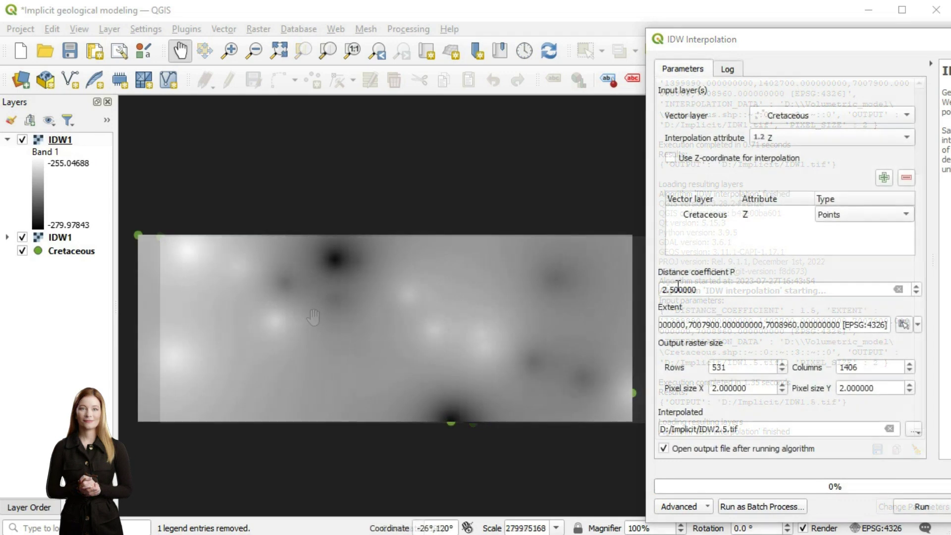
# Step: Run IDW with coefficient 2.5, then with 3.5 saved as IDW3
pyautogui.click(922, 508)
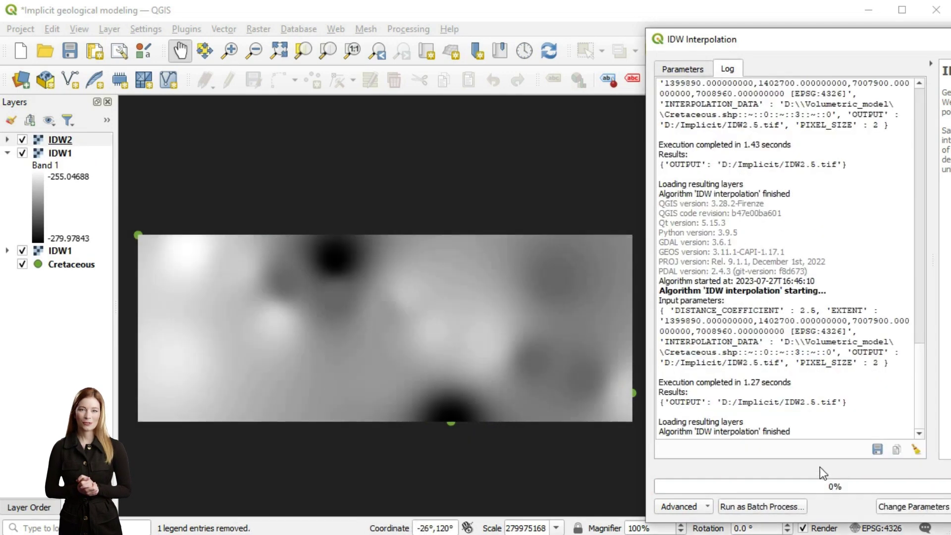
pyautogui.click(692, 70)
pyautogui.moveTo(666, 292); pyautogui.dragTo(662, 292)
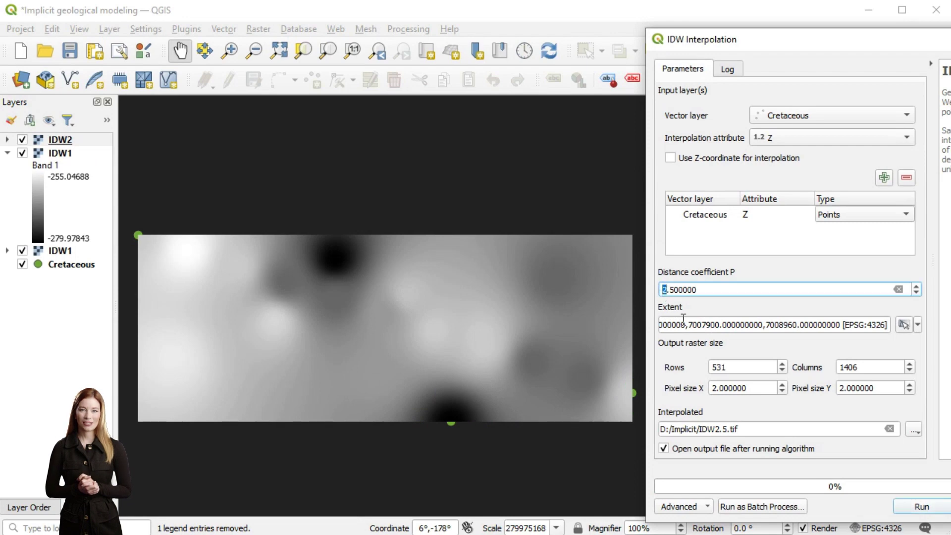
pyautogui.write('3')
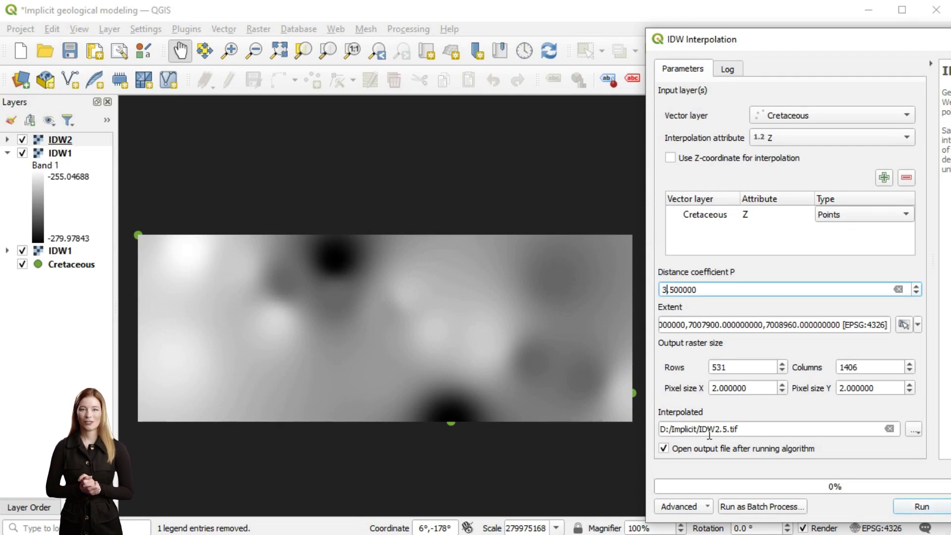
pyautogui.moveTo(722, 429); pyautogui.dragTo(717, 429)
pyautogui.write('3')
pyautogui.click(918, 506)
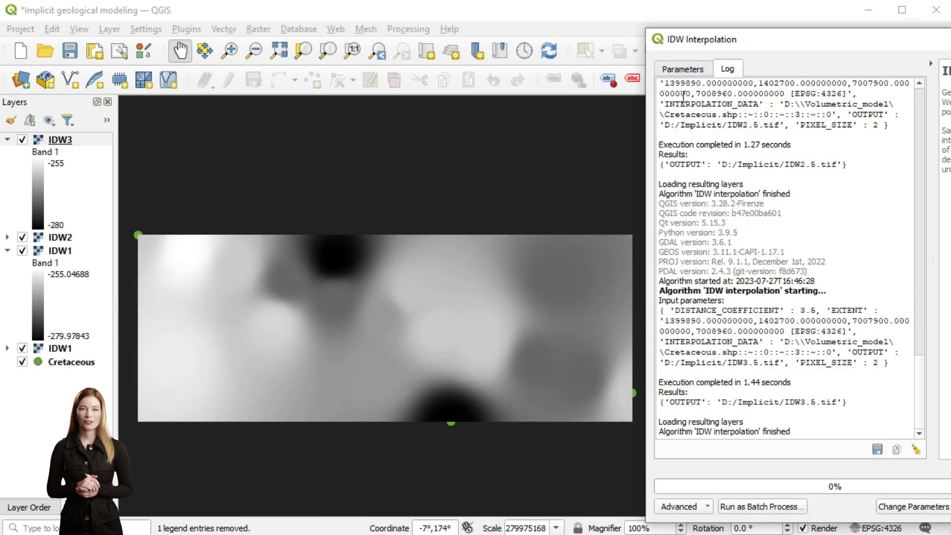
# Step: Run IDW with distance coefficient 4.5, saving the output as IDW4
pyautogui.click(689, 72)
pyautogui.moveTo(667, 289); pyautogui.dragTo(663, 294)
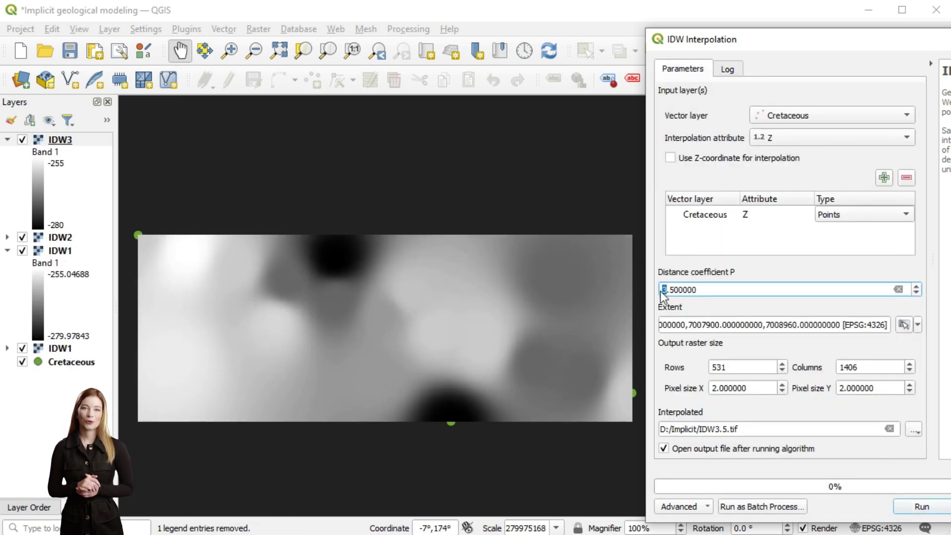
pyautogui.write('4')
pyautogui.moveTo(716, 429); pyautogui.dragTo(720, 430)
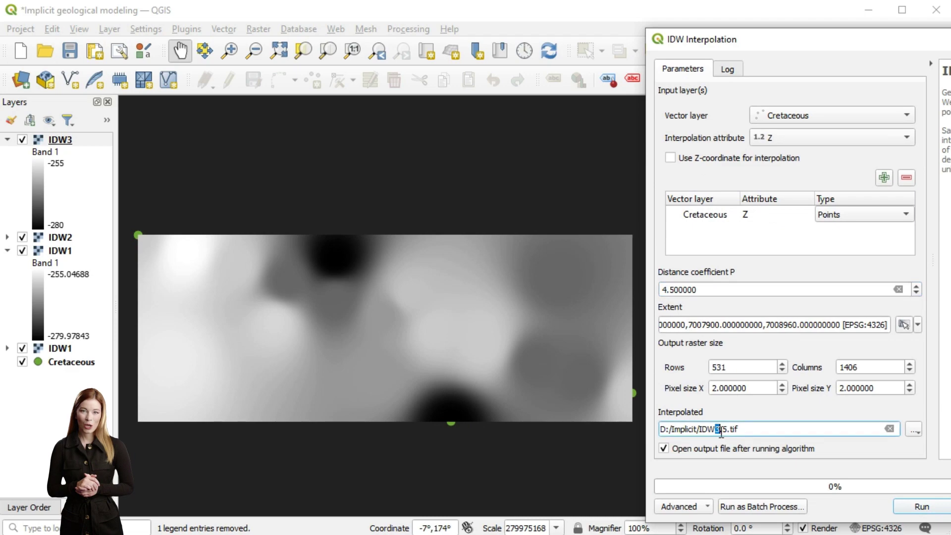
pyautogui.write('4')
pyautogui.click(902, 506)
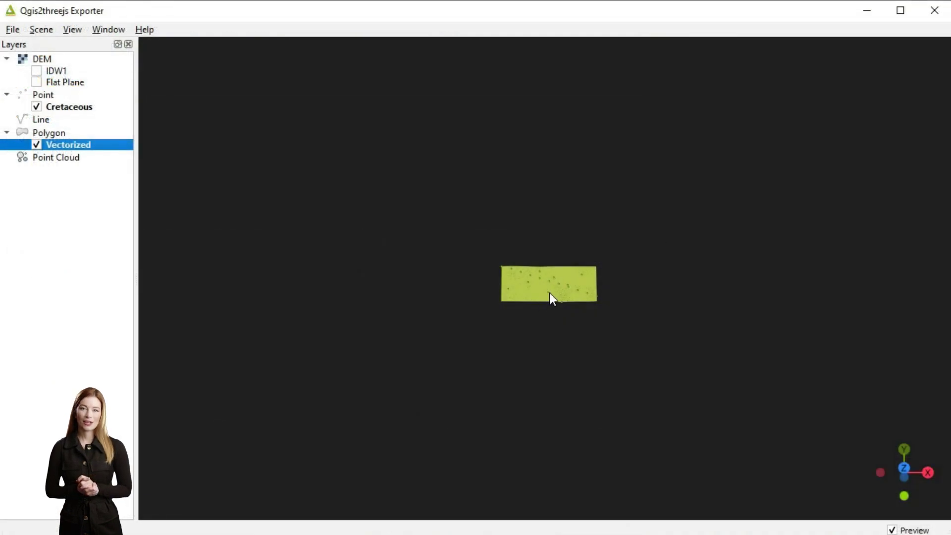
# Step: Zoom the 3D preview to the Vectorized layer and orbit to a low, close view
pyautogui.scroll(4, 555, 287)
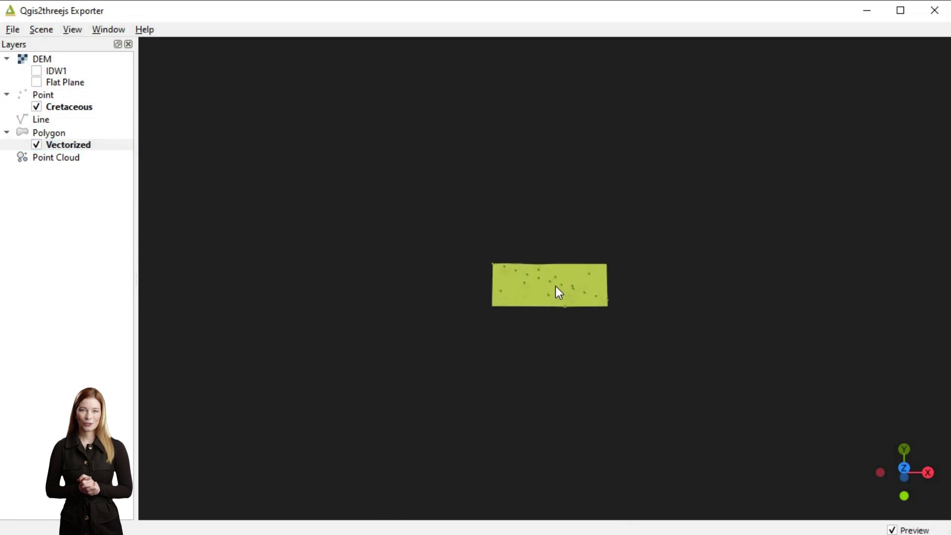
pyautogui.scroll(3, 567, 292)
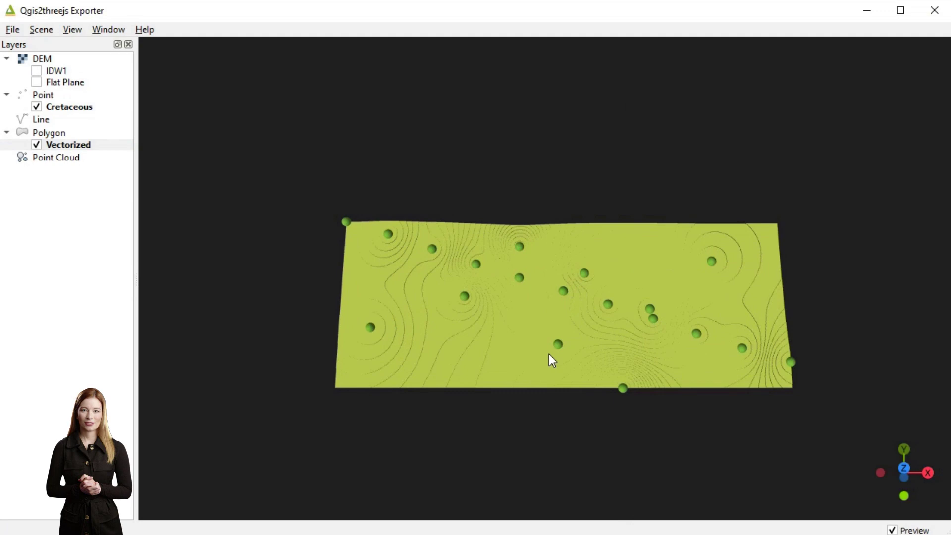
pyautogui.moveTo(549, 353); pyautogui.dragTo(557, 307)
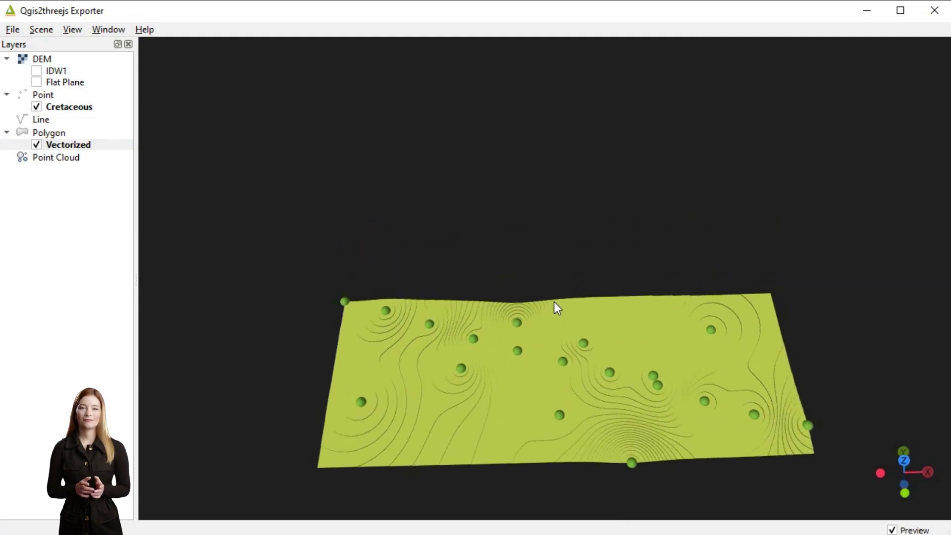
pyautogui.rightClick(83, 142)
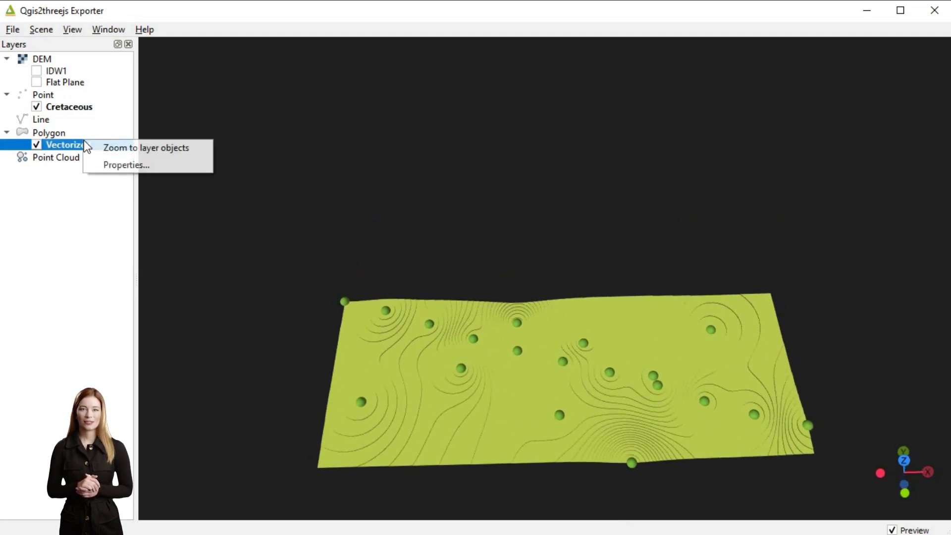
pyautogui.click(123, 151)
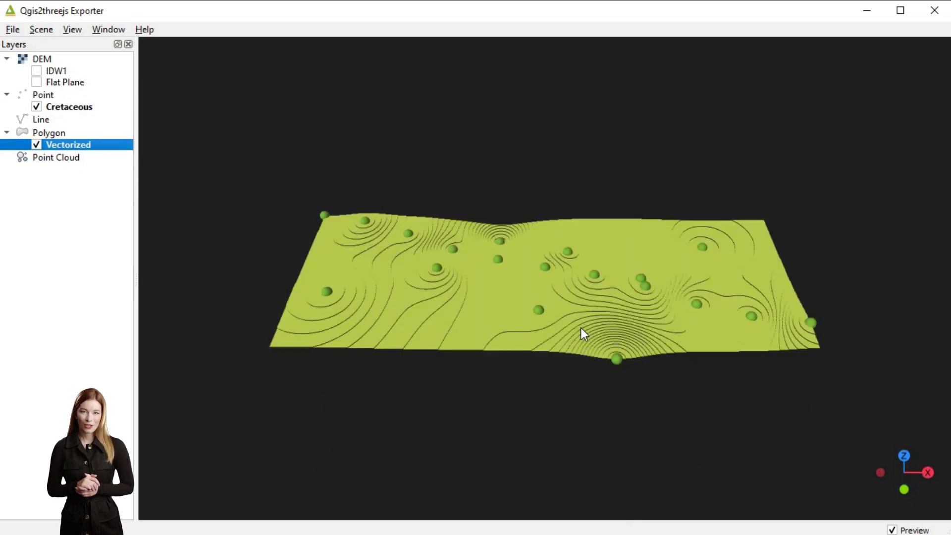
pyautogui.moveTo(580, 328); pyautogui.dragTo(583, 256)
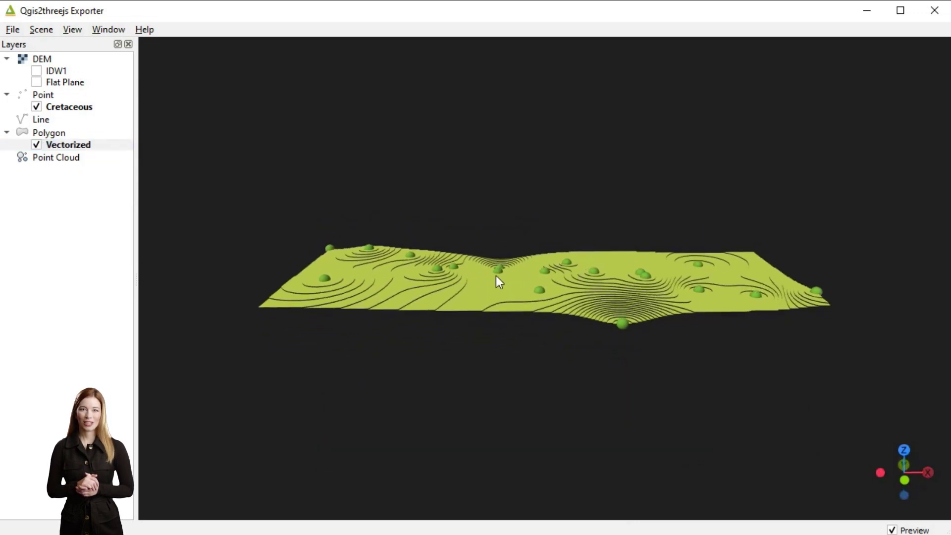
pyautogui.scroll(-2, 513, 289)
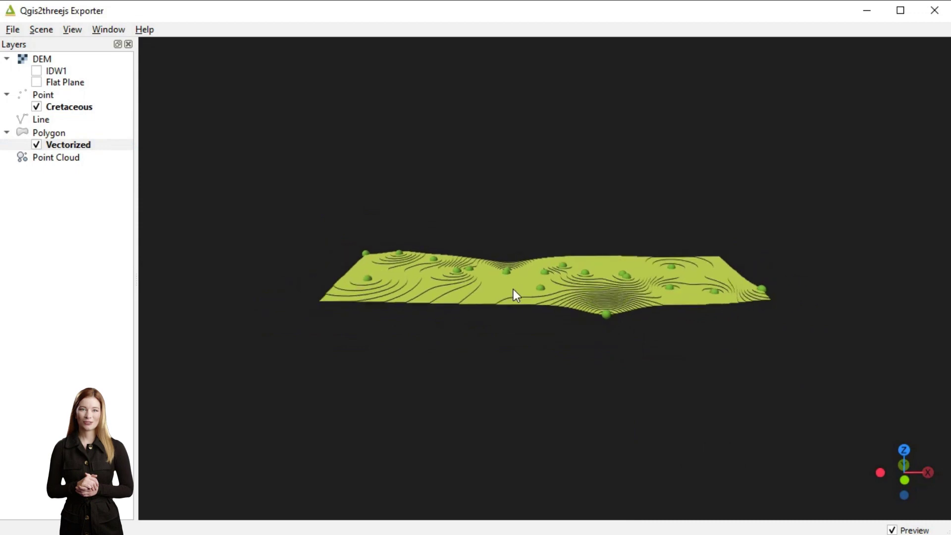
pyautogui.scroll(5, 513, 290)
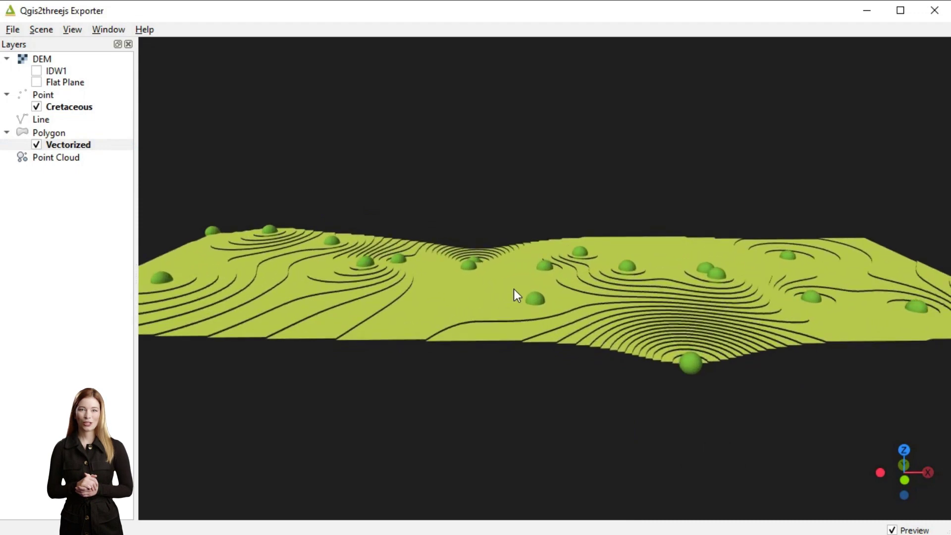
pyautogui.scroll(2, 513, 289)
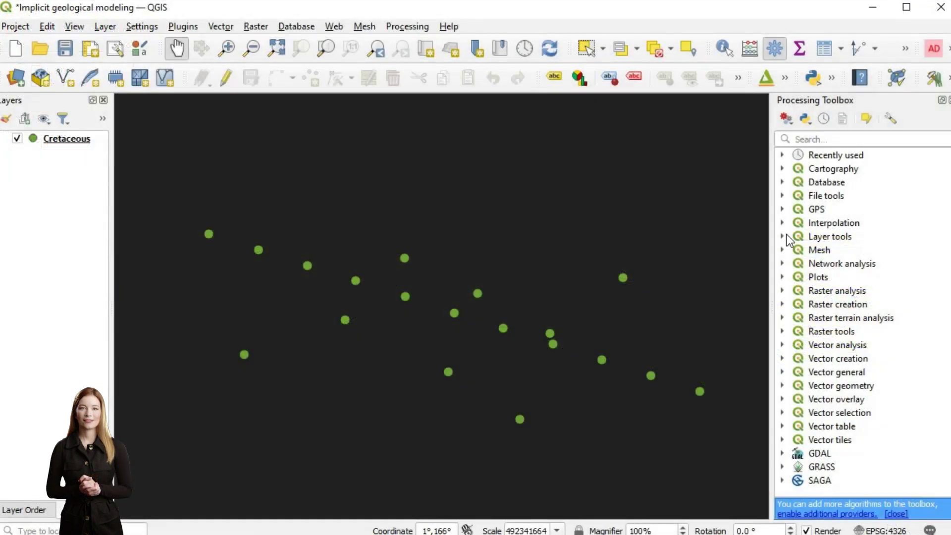
# Step: Set up TIN interpolation on Cretaceous Z, with extent from Cretaceous and pixel size 20
pyautogui.click(786, 224)
pyautogui.doubleClick(834, 278)
pyautogui.click(600, 119)
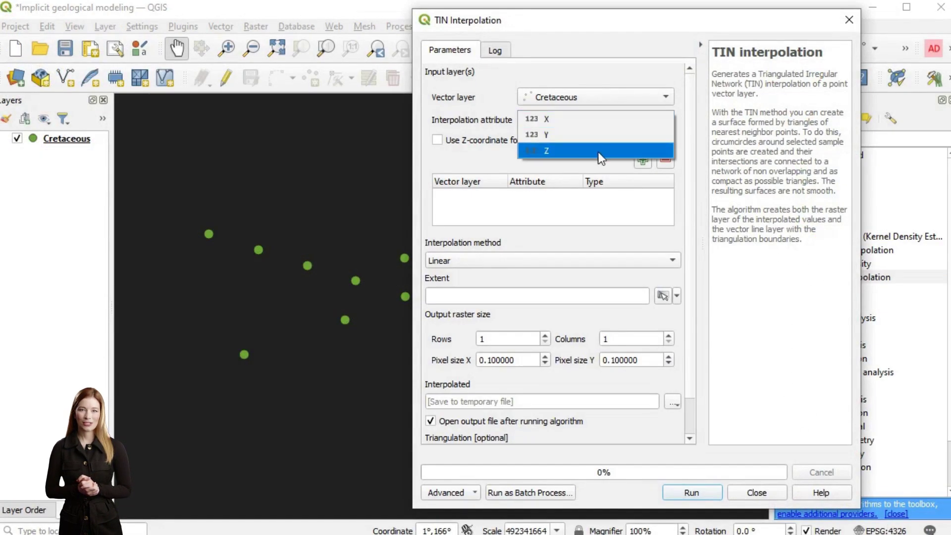
pyautogui.click(599, 150)
pyautogui.click(642, 159)
pyautogui.click(676, 296)
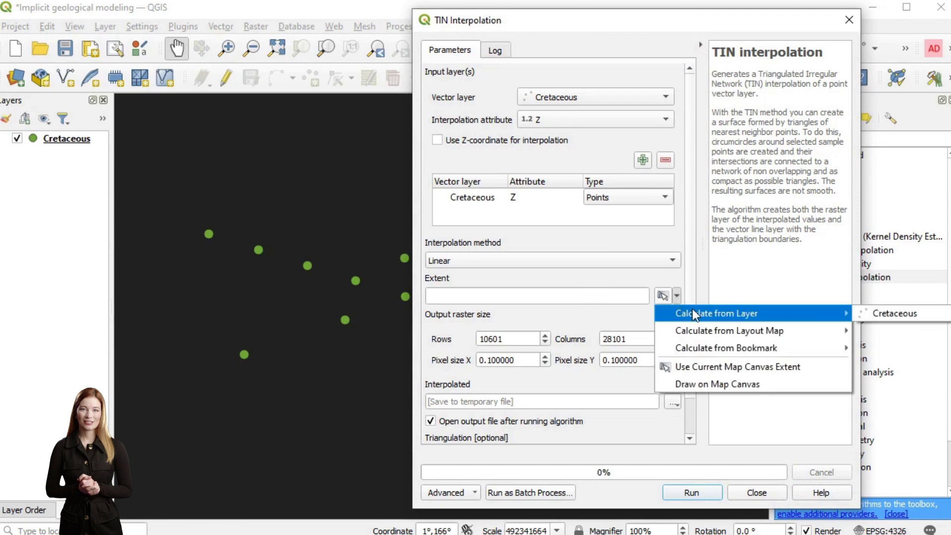
pyautogui.moveTo(718, 312)
pyautogui.click(881, 313)
pyautogui.moveTo(515, 360); pyautogui.dragTo(476, 360)
pyautogui.write('2')
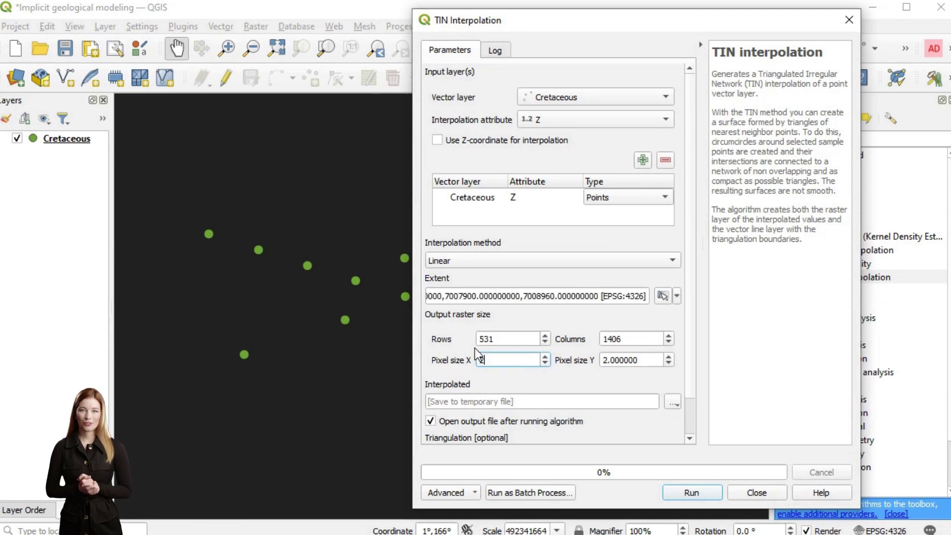
pyautogui.write('0')
# Step: Save the output over TIN.tif and run the TIN interpolation
pyautogui.click(673, 402)
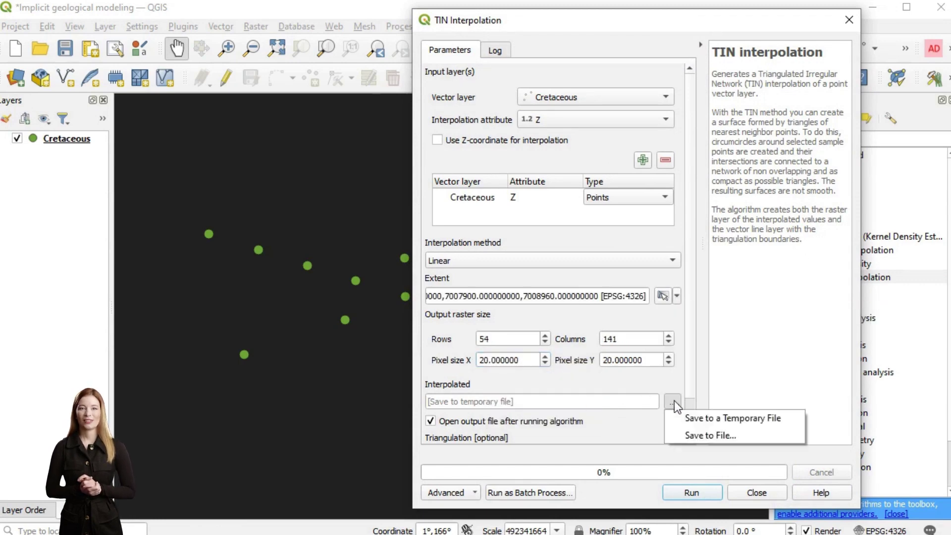
pyautogui.click(701, 421)
pyautogui.click(680, 158)
pyautogui.click(886, 474)
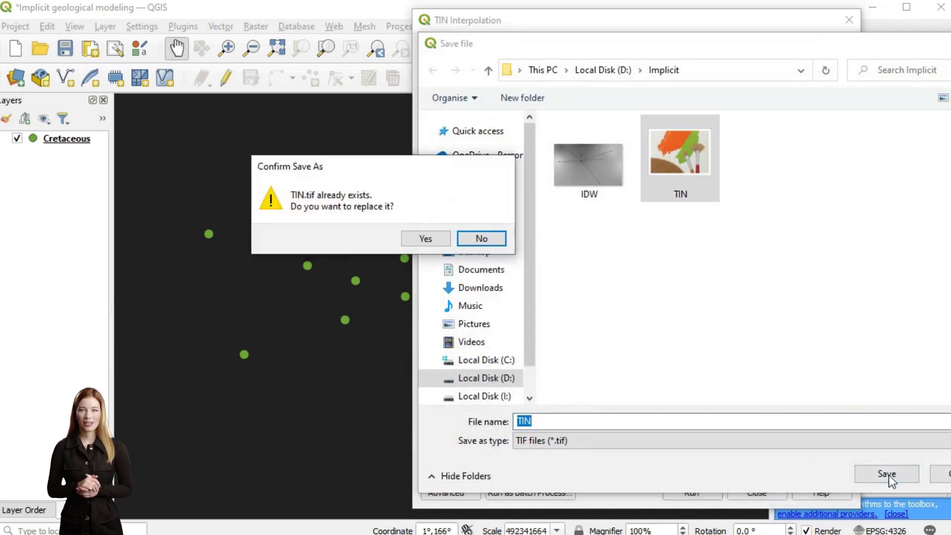
pyautogui.click(408, 239)
pyautogui.click(695, 492)
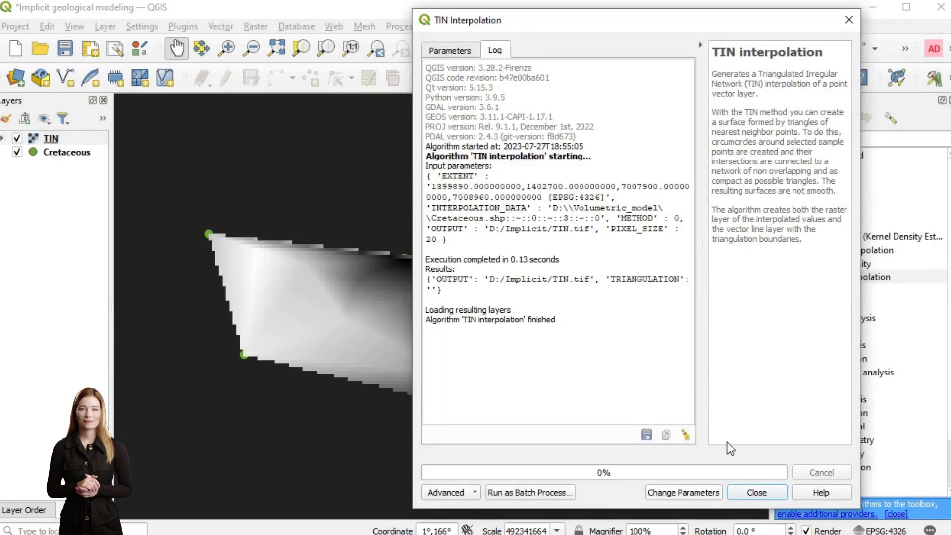
# Step: Dismiss the TIN window and move the interpolation window off the map
pyautogui.press('Escape')
pyautogui.scroll(3, 529, 365)
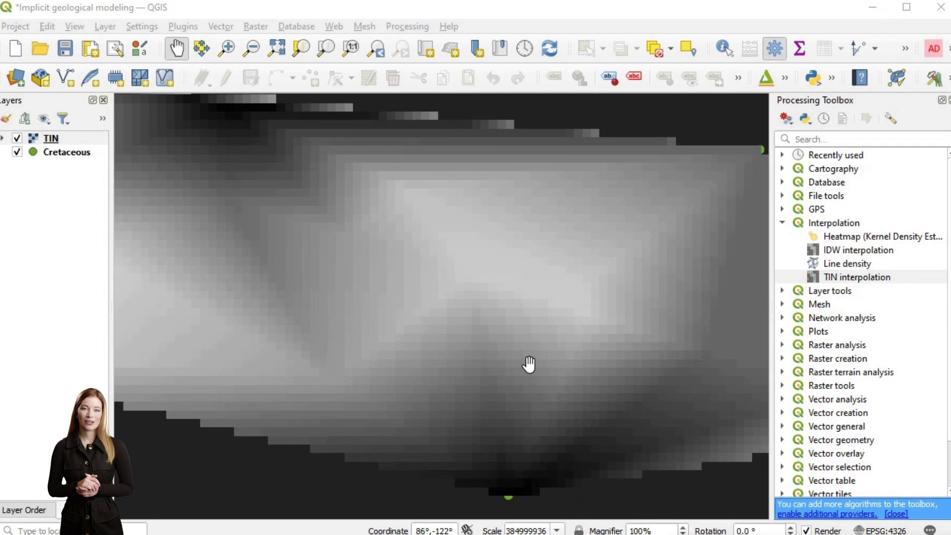
pyautogui.scroll(-3, 528, 364)
pyautogui.scroll(3, 531, 361)
pyautogui.scroll(-1, 530, 356)
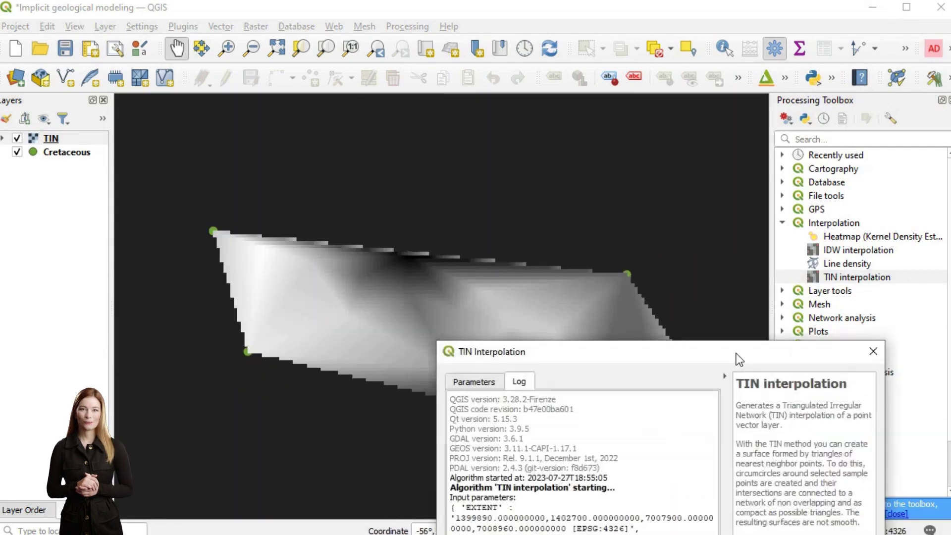
pyautogui.moveTo(736, 353); pyautogui.dragTo(798, 39)
# Step: Rerun the TIN interpolation with pixel size 10, saved as TIN1.tif
pyautogui.click(546, 70)
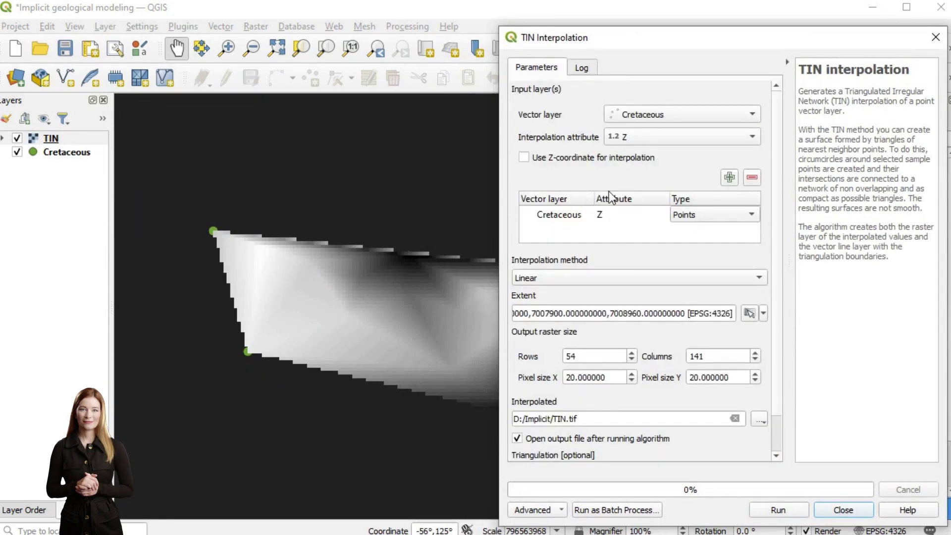
pyautogui.moveTo(615, 379); pyautogui.dragTo(544, 370)
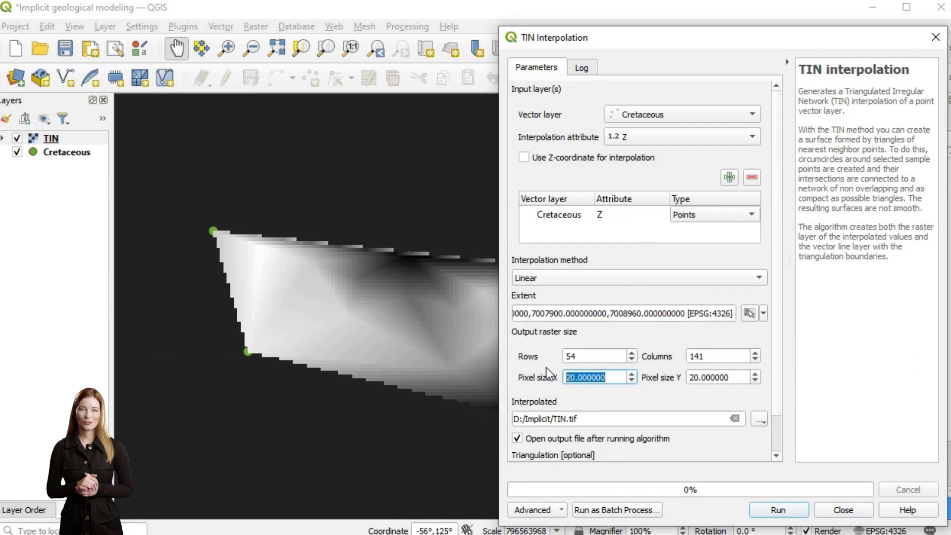
pyautogui.write('10')
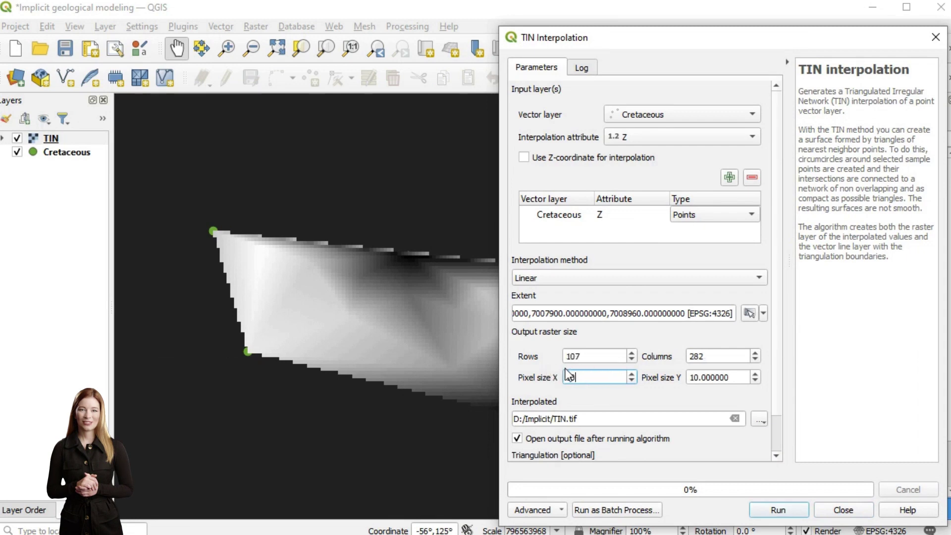
pyautogui.click(566, 419)
pyautogui.write('1')
pyautogui.click(778, 510)
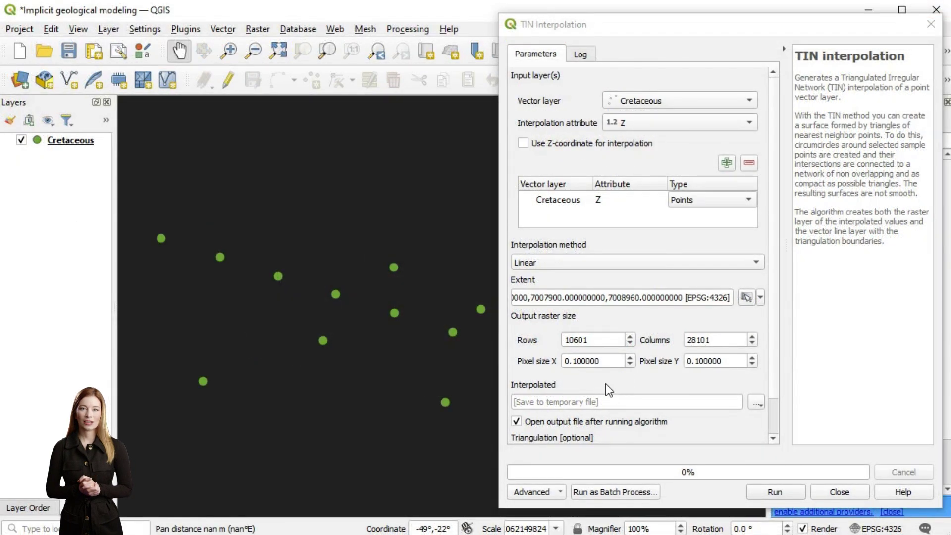
# Step: Rerun with pixel size 100, then close the TIN interpolation window
pyautogui.moveTo(614, 361); pyautogui.dragTo(506, 354)
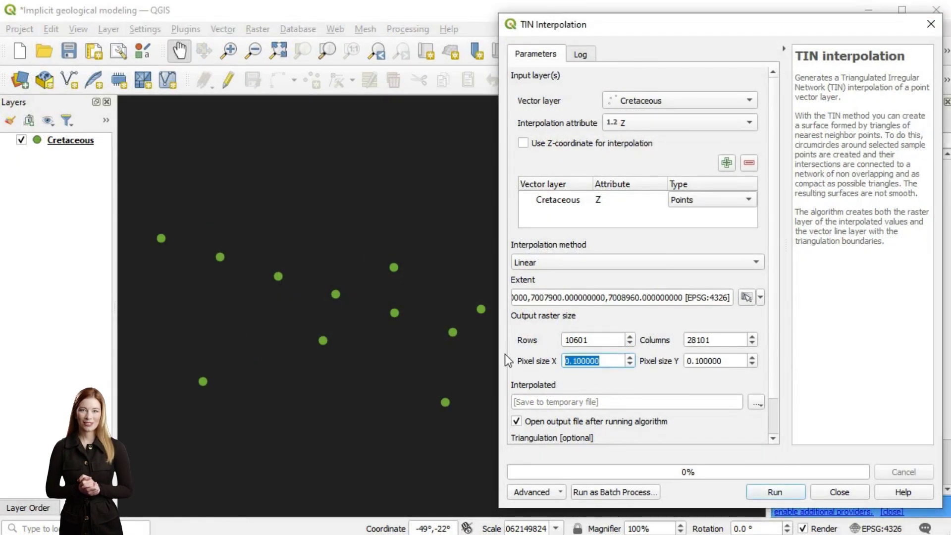
pyautogui.write('1')
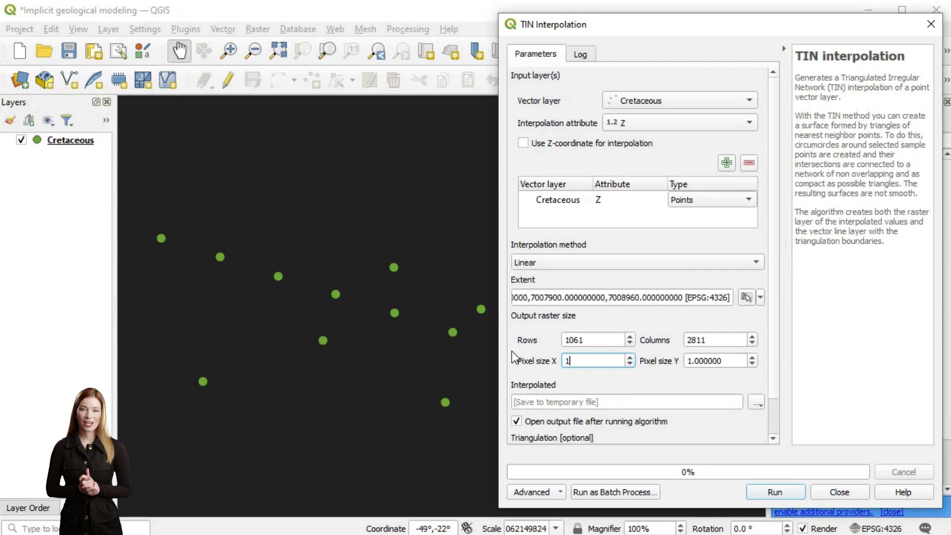
pyautogui.write('00')
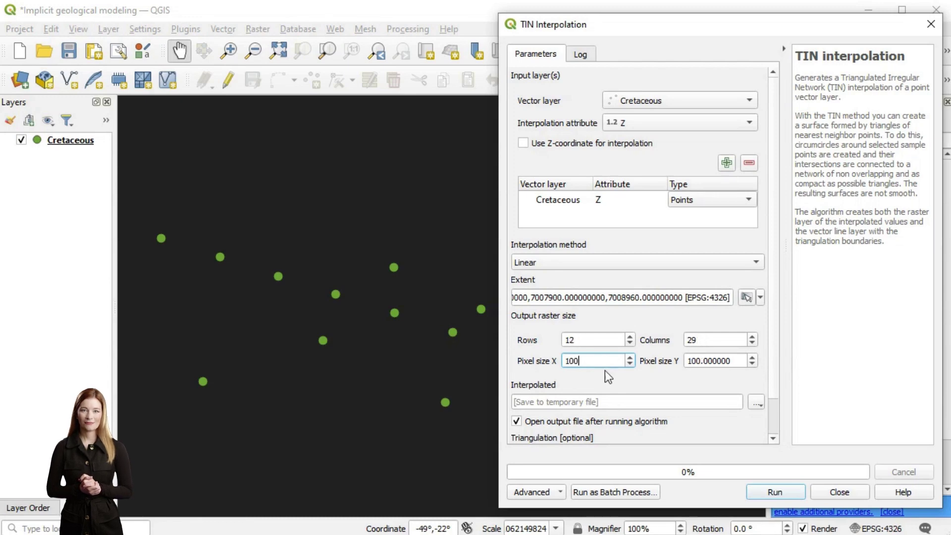
pyautogui.click(655, 388)
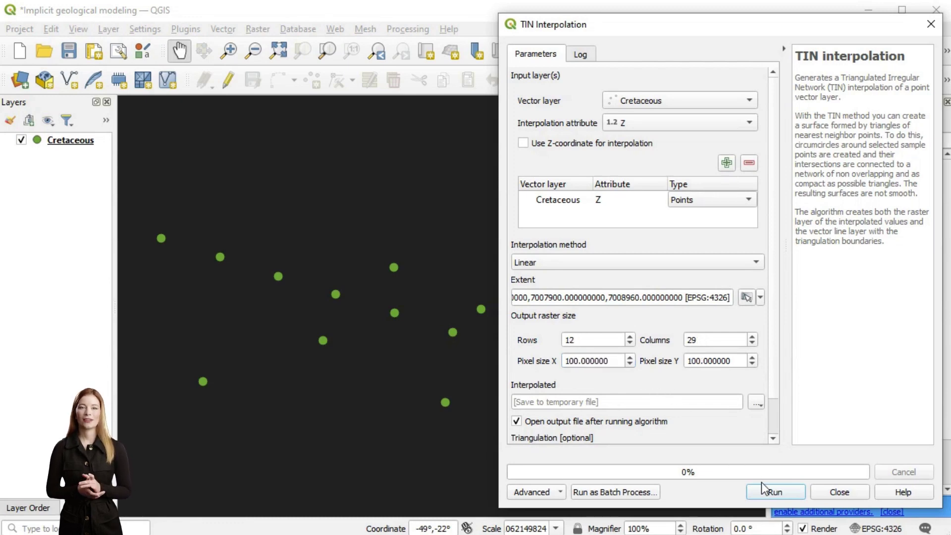
pyautogui.click(770, 491)
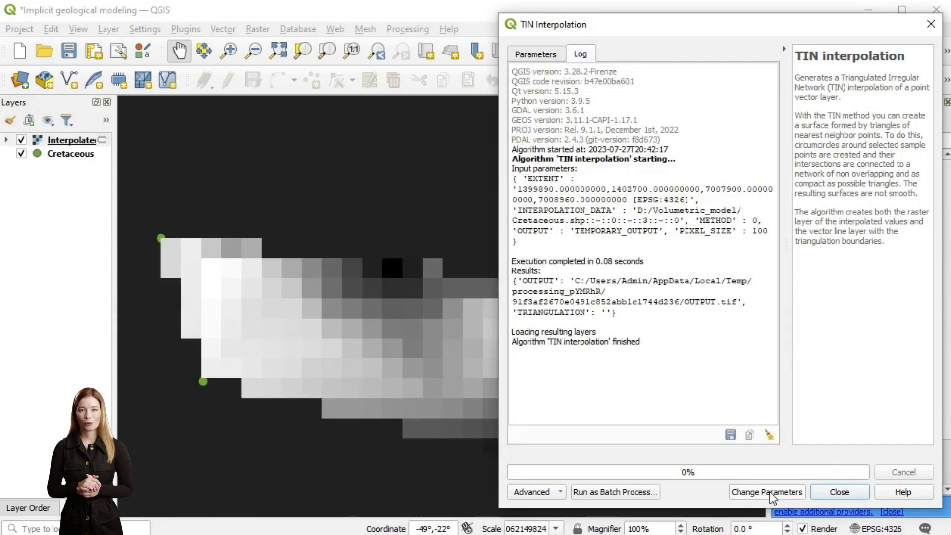
pyautogui.click(838, 493)
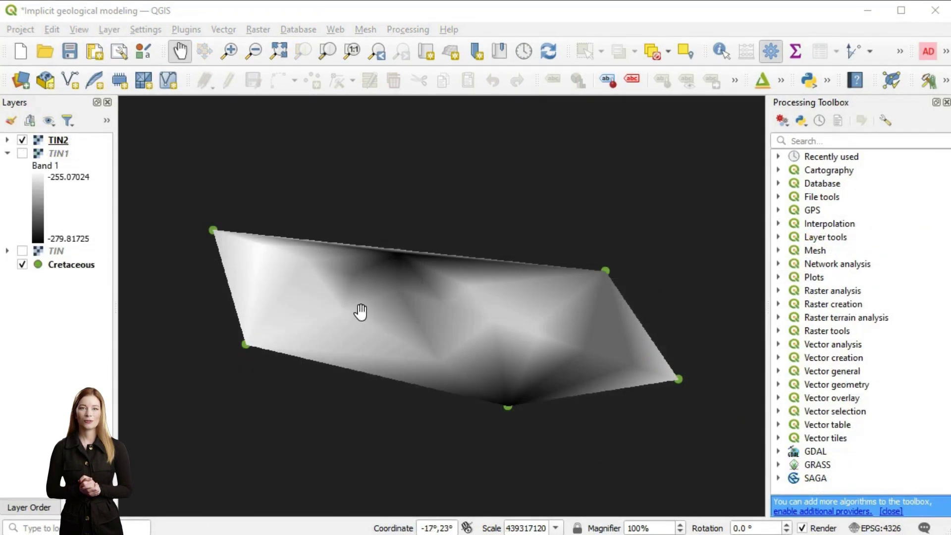
# Step: Polygonize the TIN2 raster, renaming the output field from DN to Z
pyautogui.click(58, 140)
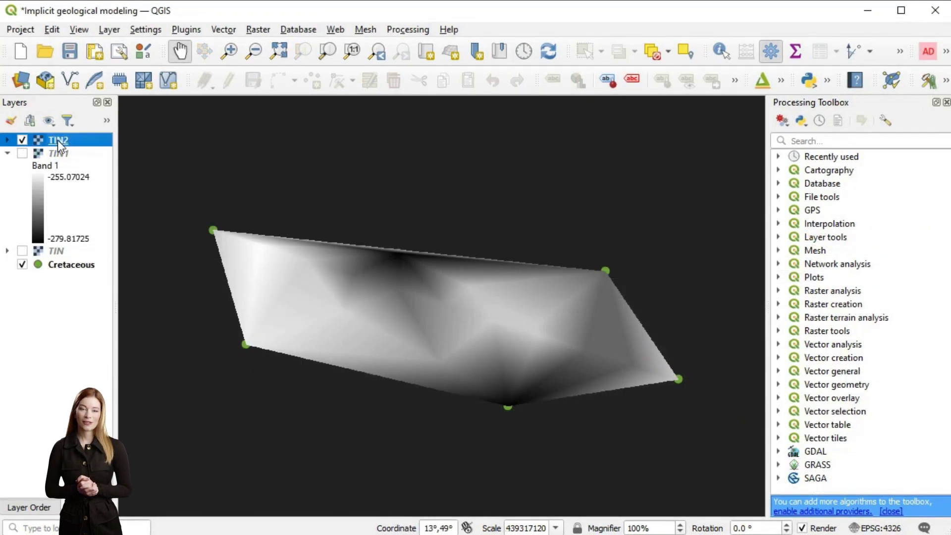
pyautogui.click(259, 31)
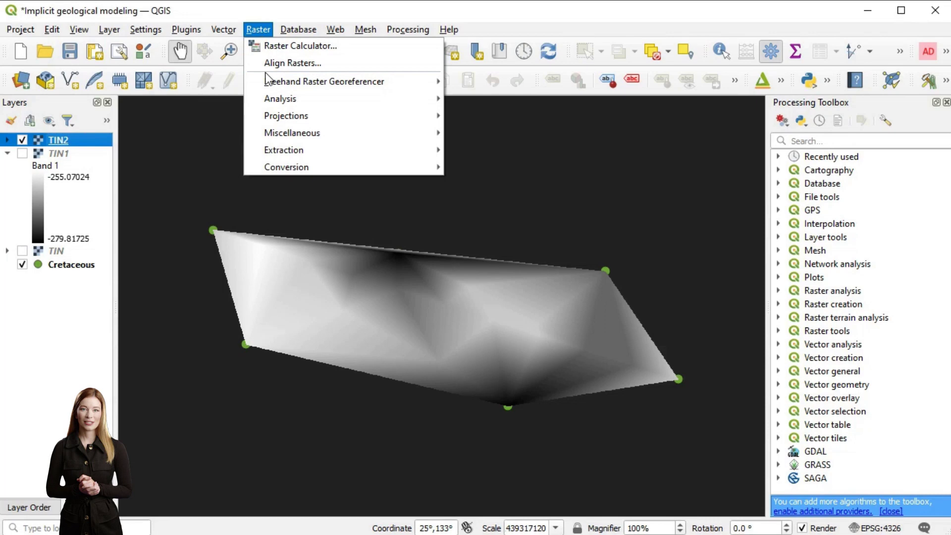
pyautogui.moveTo(293, 167)
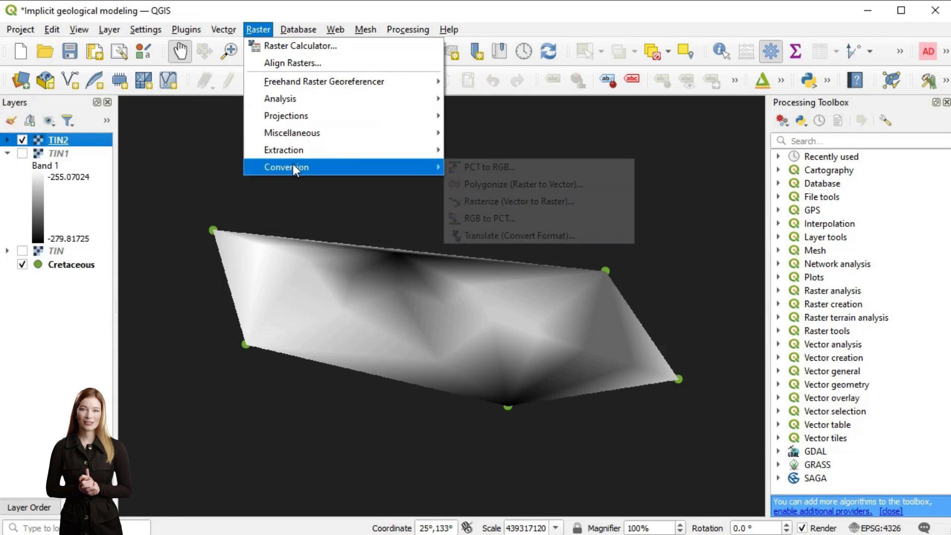
pyautogui.click(489, 180)
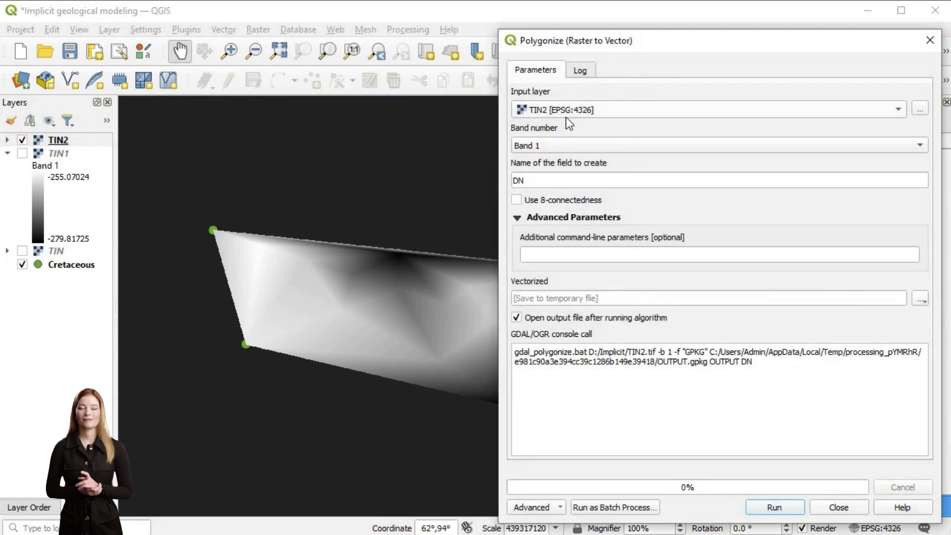
pyautogui.doubleClick(556, 180)
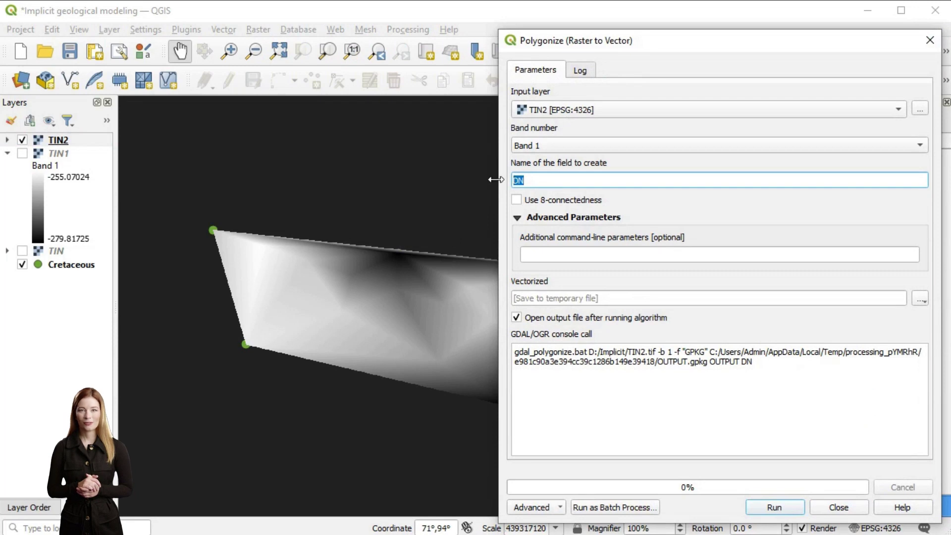
pyautogui.write('Z')
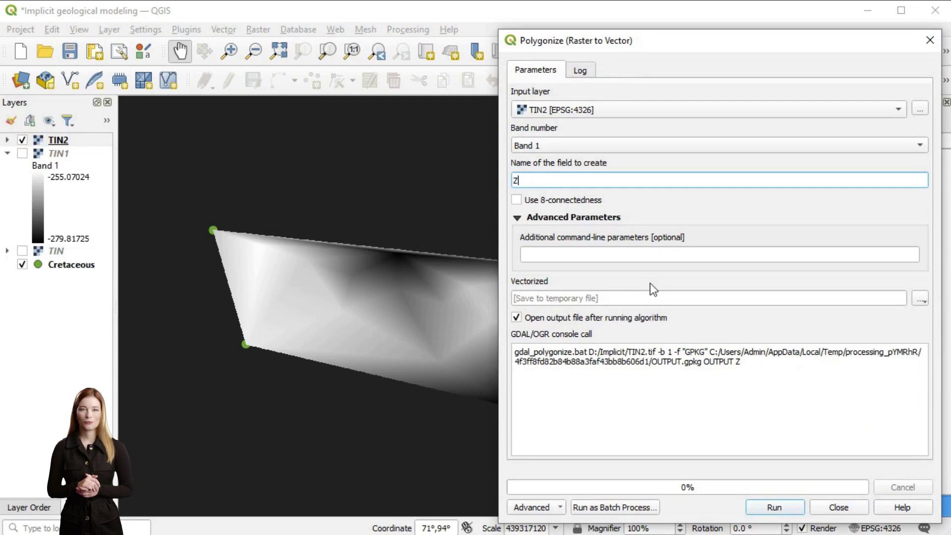
pyautogui.click(796, 512)
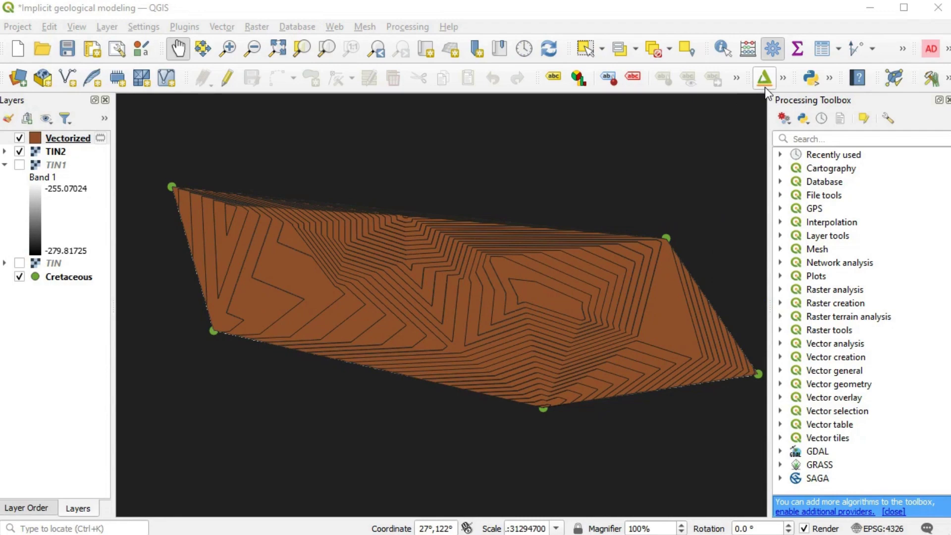
# Step: In Qgis2threejs, zoom to the Vectorized polygons and orbit the surface edge-on and diagonally
pyautogui.click(766, 84)
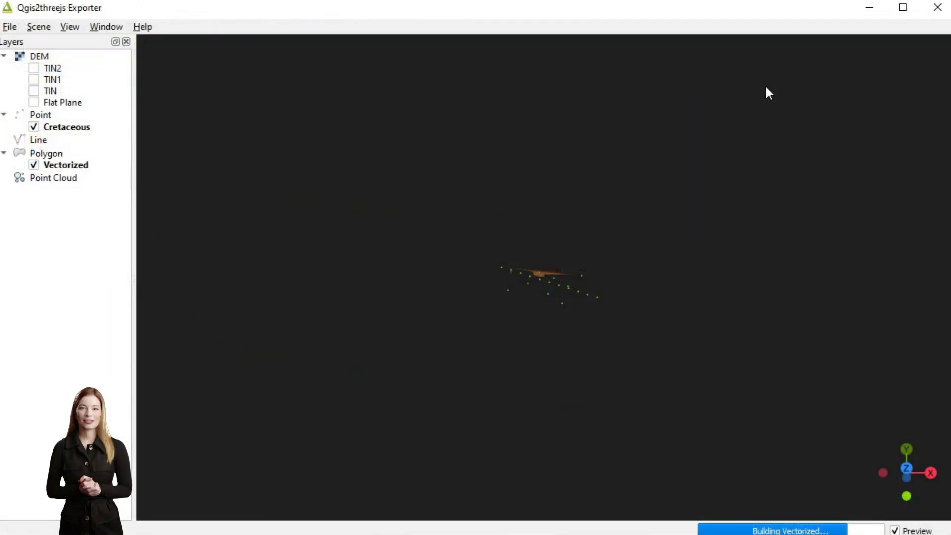
pyautogui.rightClick(70, 164)
pyautogui.click(96, 170)
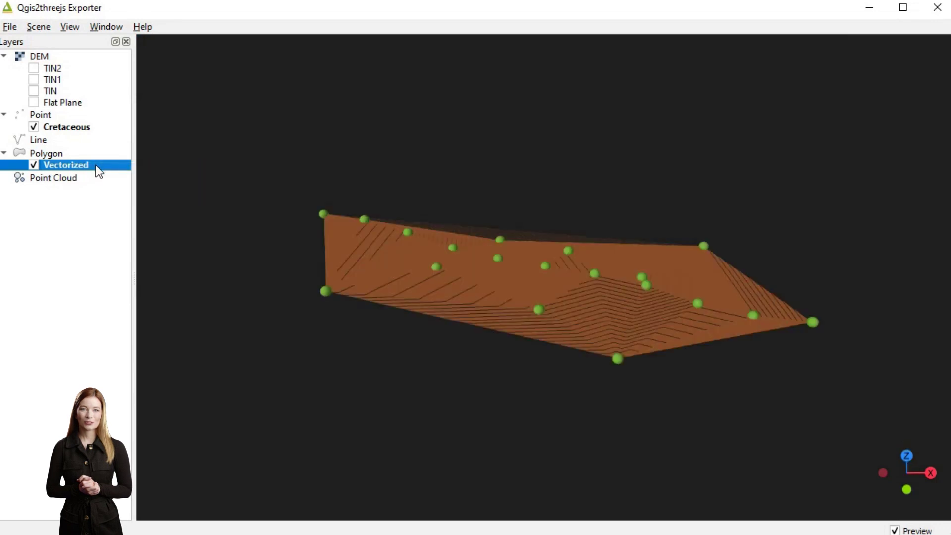
pyautogui.moveTo(593, 303); pyautogui.dragTo(605, 223)
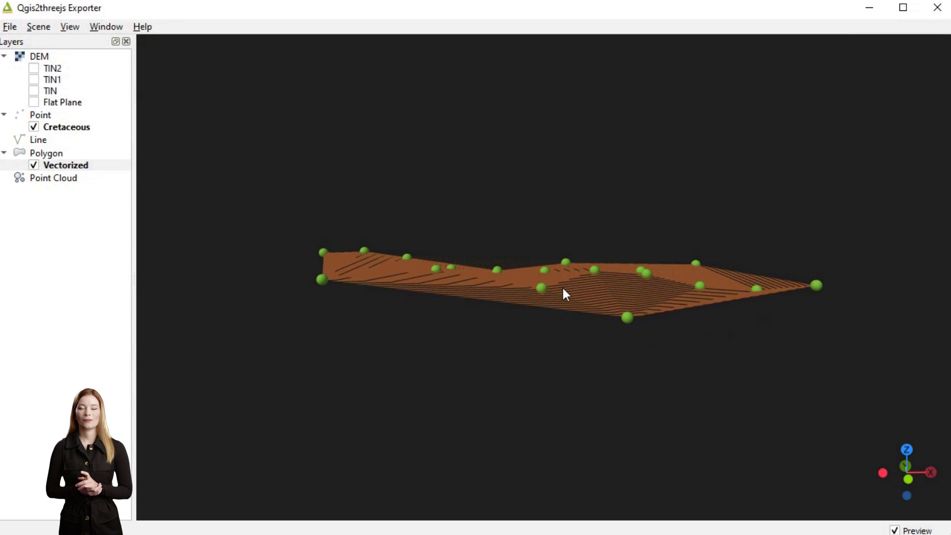
pyautogui.scroll(-2, 563, 286)
pyautogui.scroll(5, 566, 286)
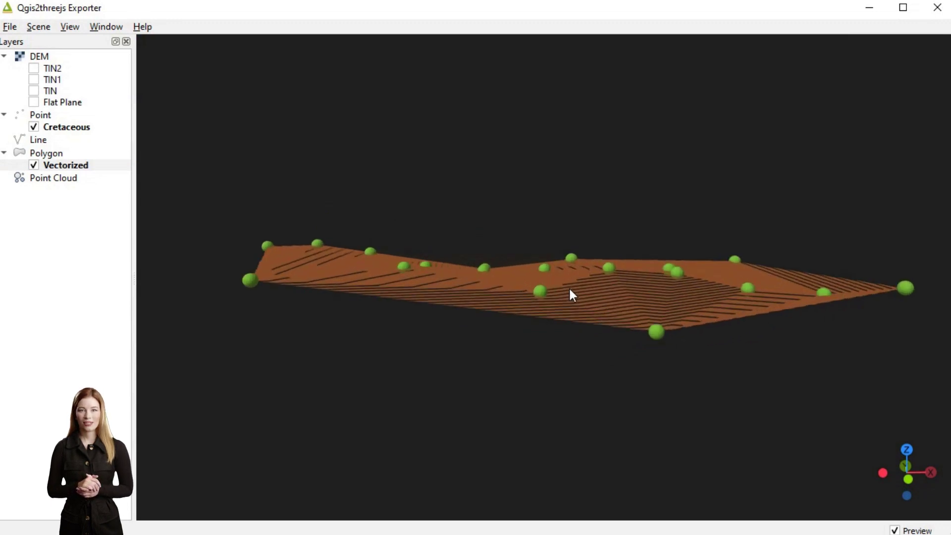
pyautogui.scroll(4, 569, 295)
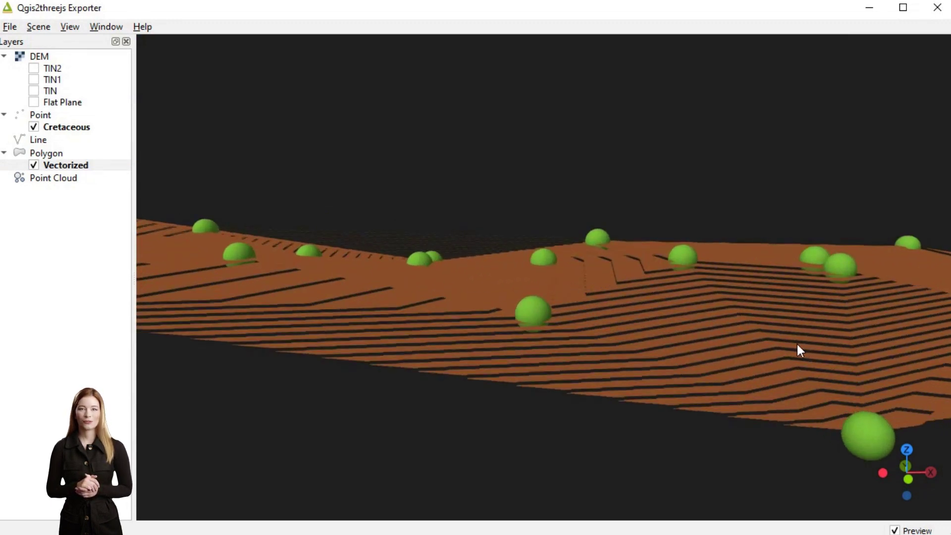
pyautogui.moveTo(798, 344); pyautogui.dragTo(513, 325)
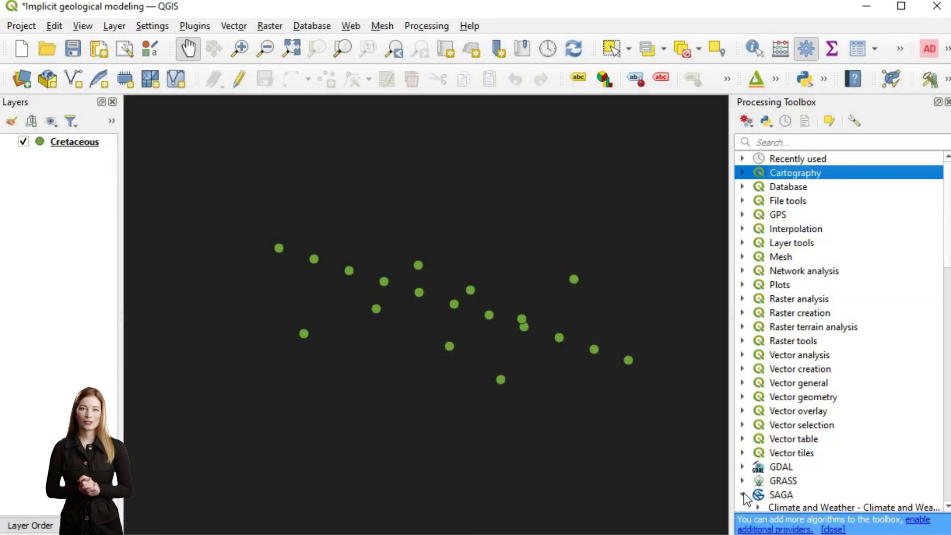
# Step: Select SAGA's Thin Plate Spline under Raster - Spline Interpolation
pyautogui.scroll(-8, 775, 394)
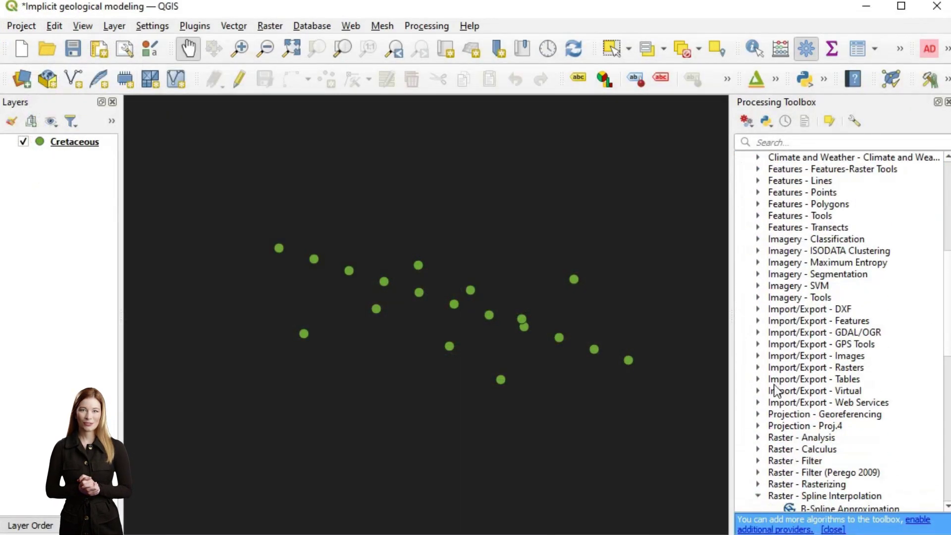
pyautogui.scroll(-6, 776, 391)
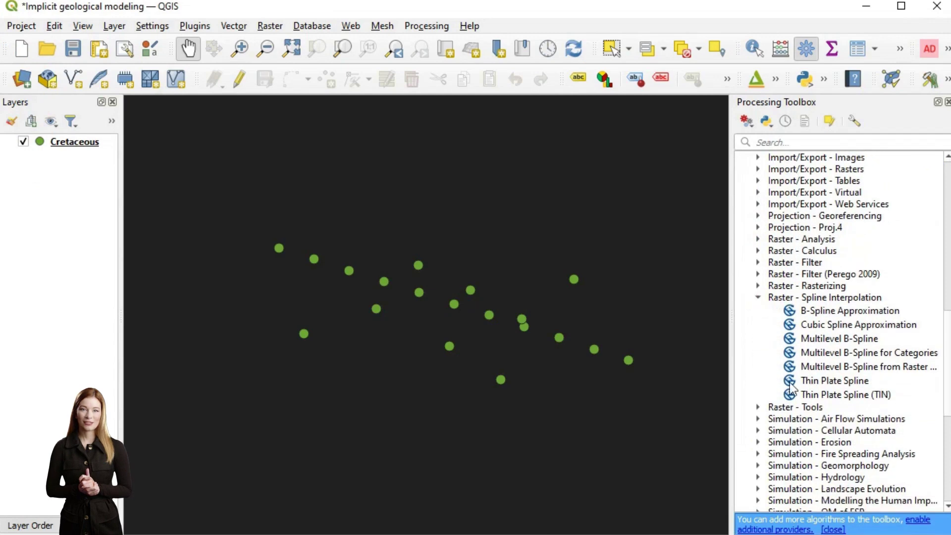
pyautogui.click(835, 388)
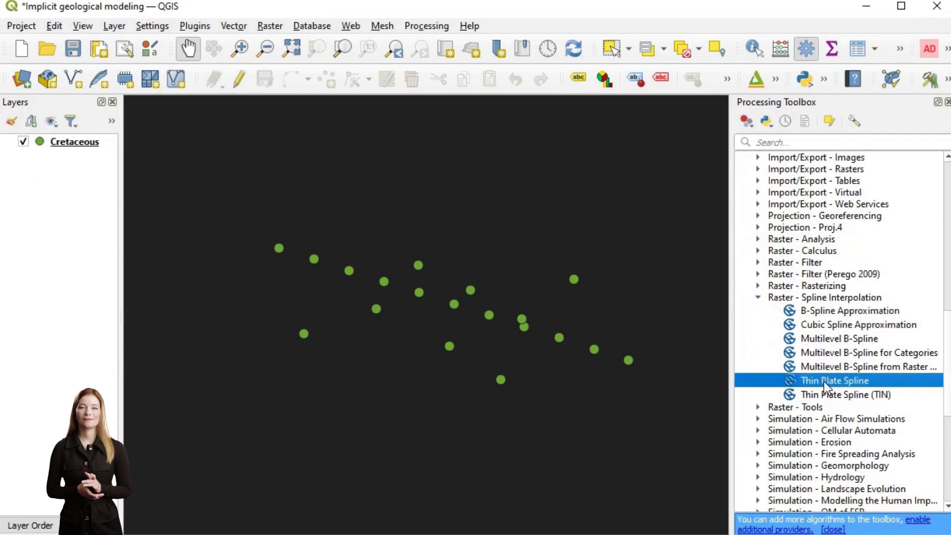
# Step: Open Thin Plate Spline on attribute Z, cell size 10, and edit the regularisation value
pyautogui.doubleClick(824, 382)
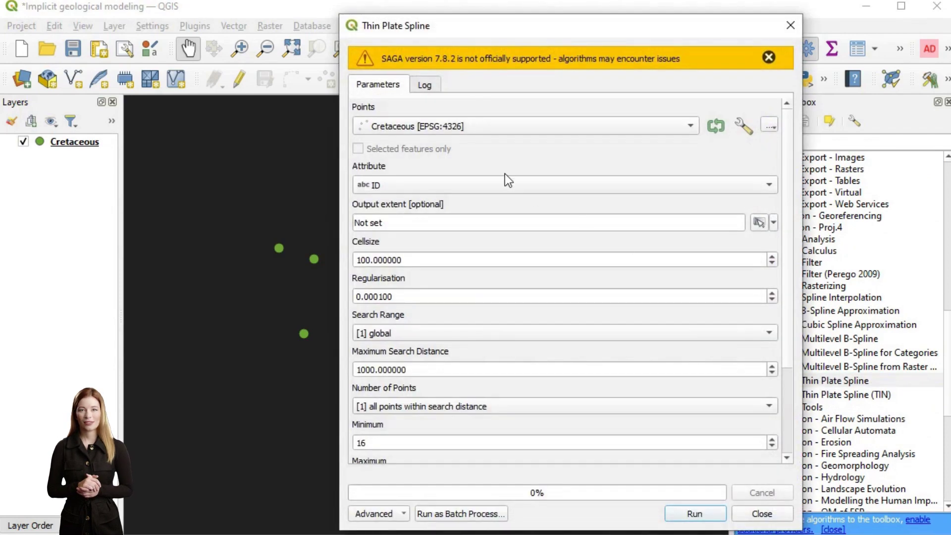
pyautogui.click(449, 193)
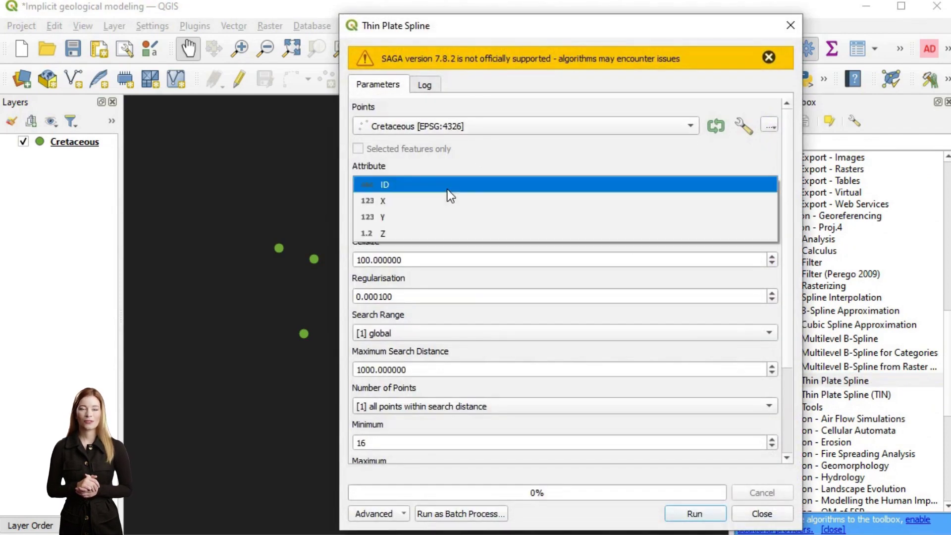
pyautogui.click(457, 233)
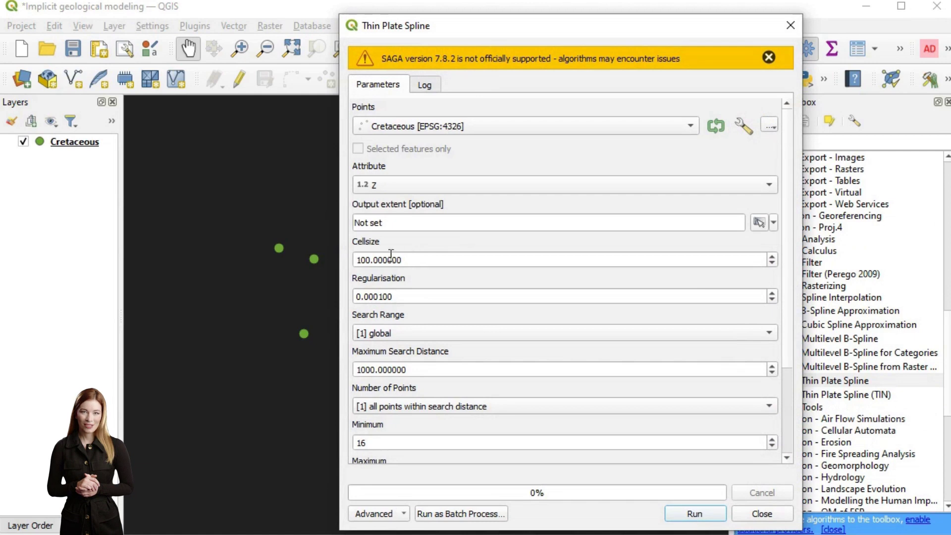
pyautogui.click(368, 260)
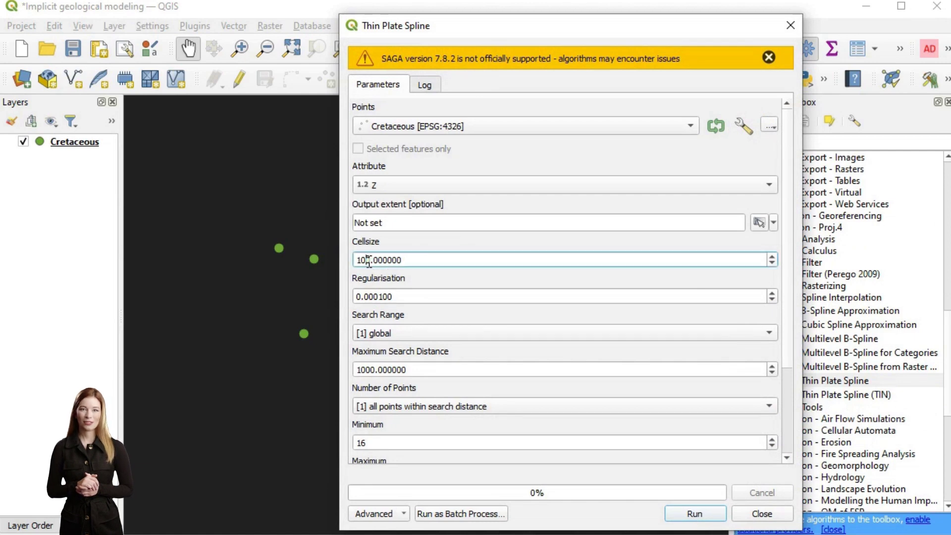
pyautogui.press('BackSpace')
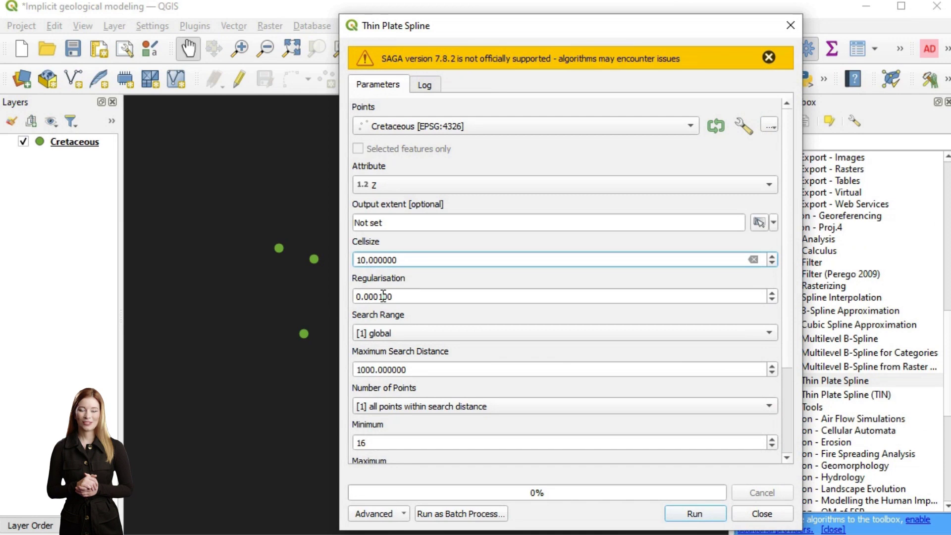
pyautogui.moveTo(386, 296); pyautogui.dragTo(378, 297)
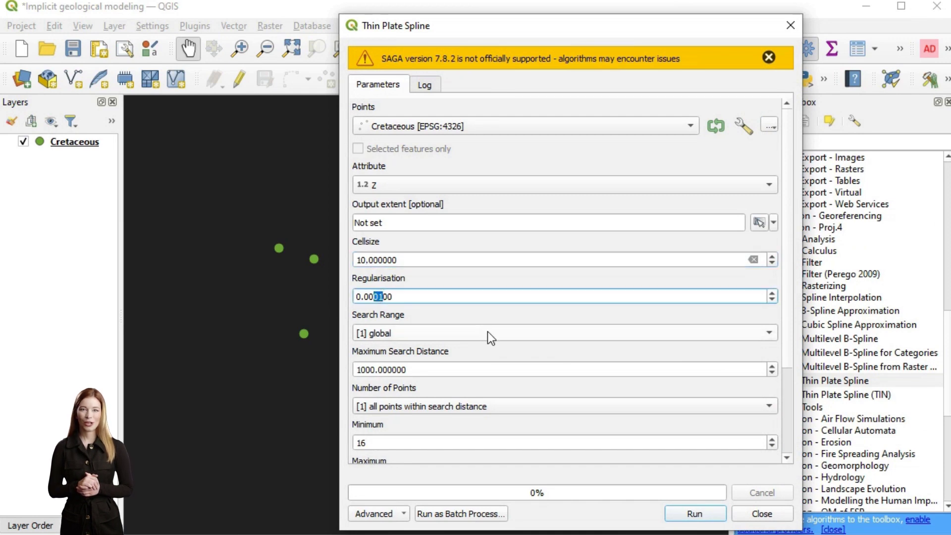
pyautogui.write('5')
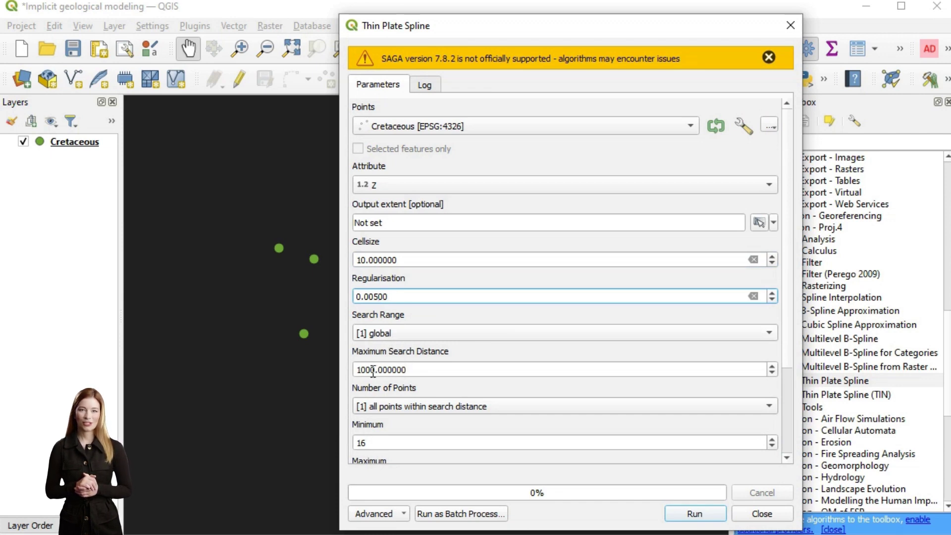
# Step: Set the maximum search distance to 10001 and run the interpolation
pyautogui.moveTo(366, 369); pyautogui.dragTo(372, 370)
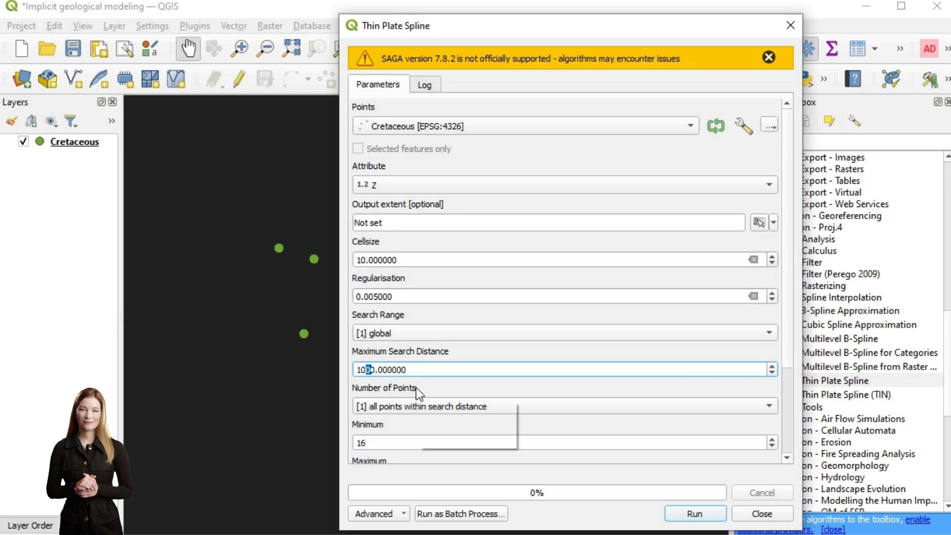
pyautogui.write('00')
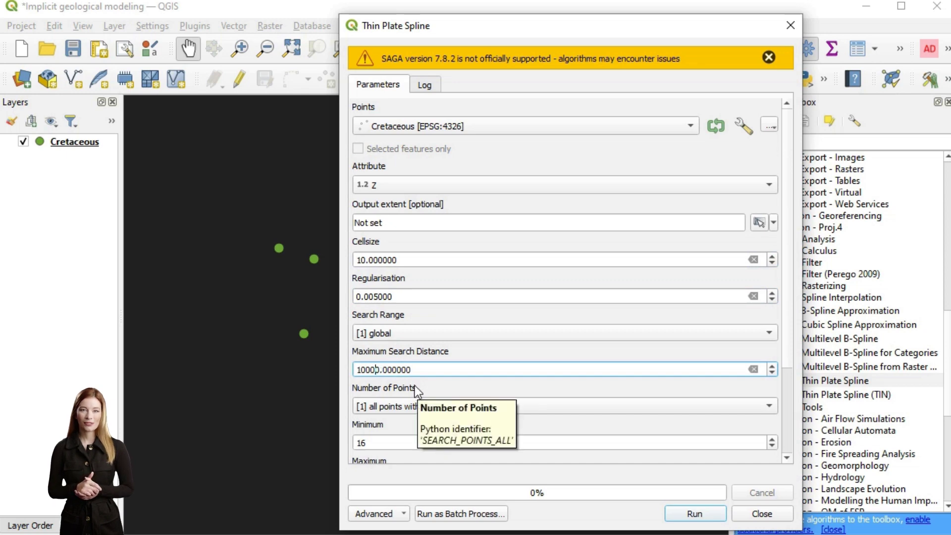
pyautogui.doubleClick(418, 365)
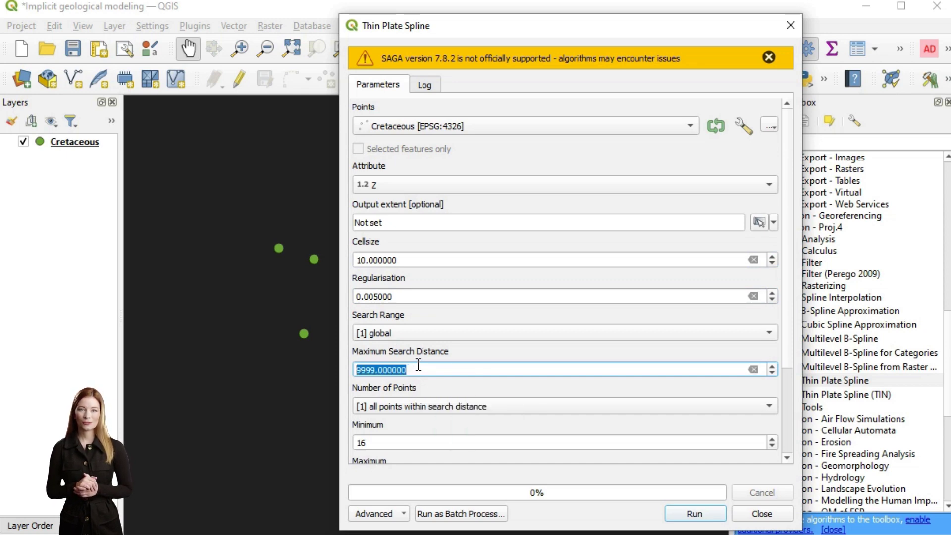
pyautogui.scroll(2, 418, 371)
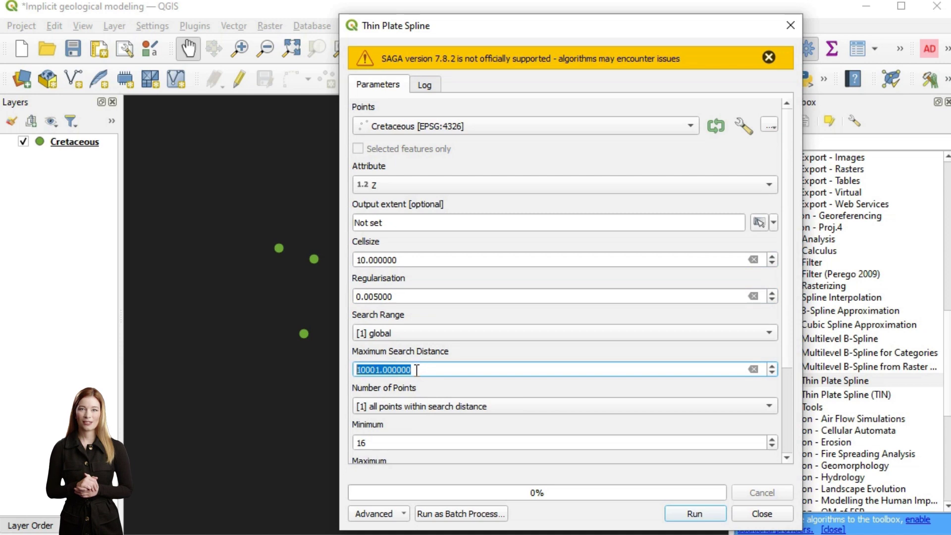
pyautogui.click(459, 387)
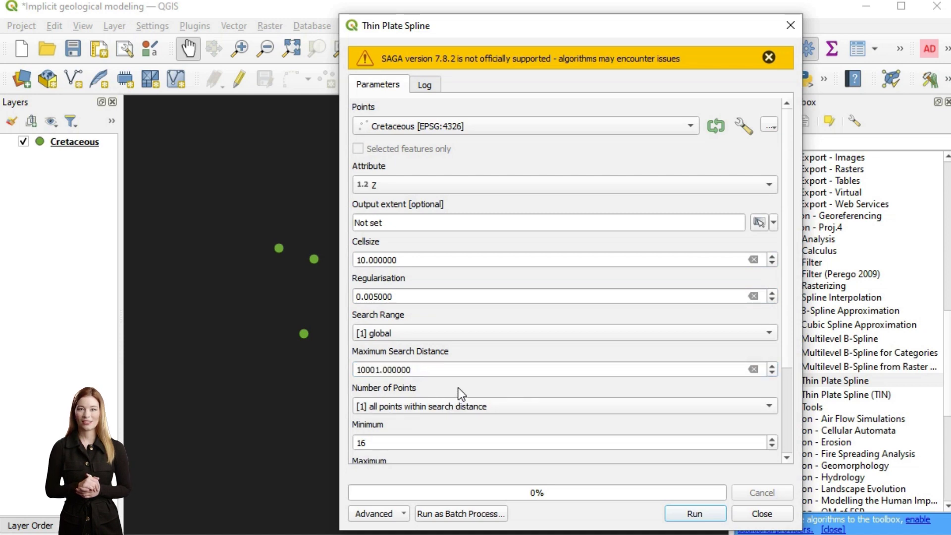
pyautogui.scroll(-2, 463, 423)
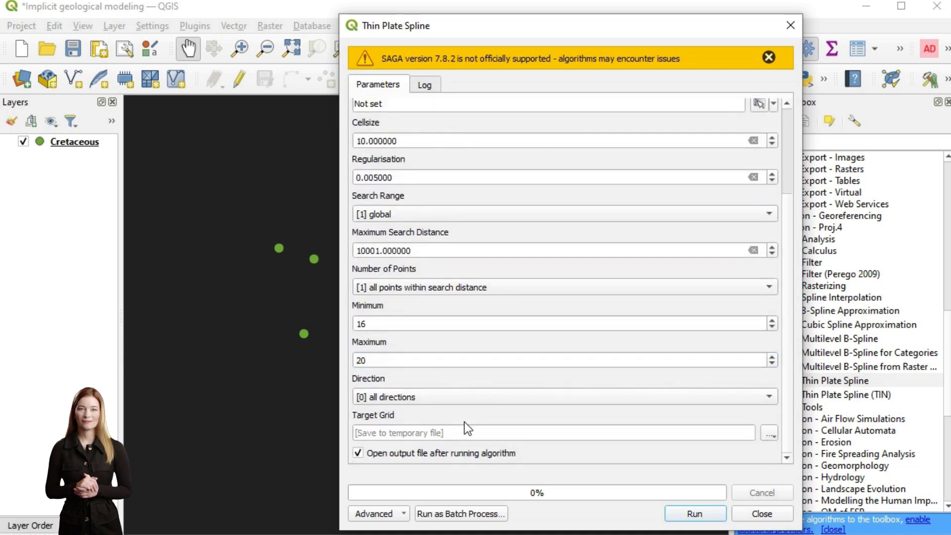
pyautogui.click(707, 512)
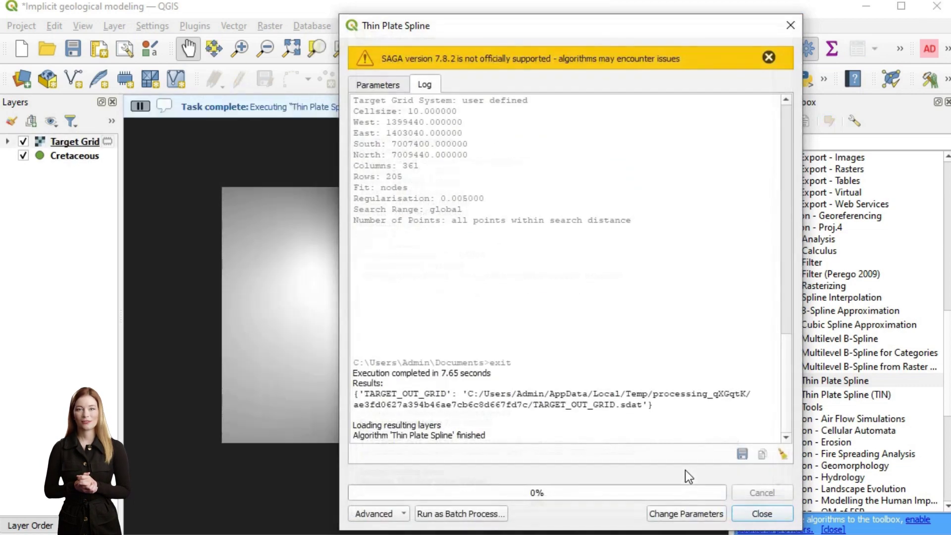
# Step: Close the finished Thin Plate Spline dialog and zoom the map to inspect Target Grid
pyautogui.click(766, 520)
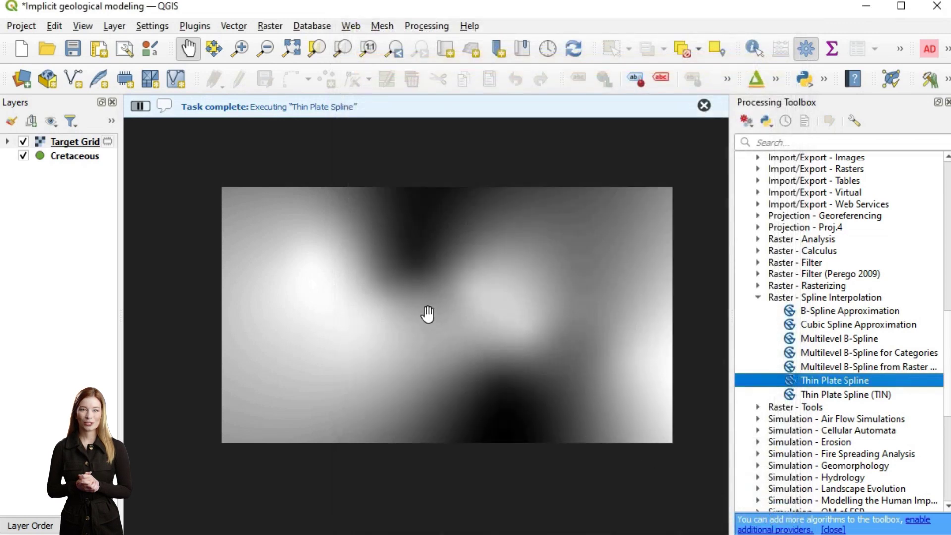
pyautogui.scroll(2, 434, 319)
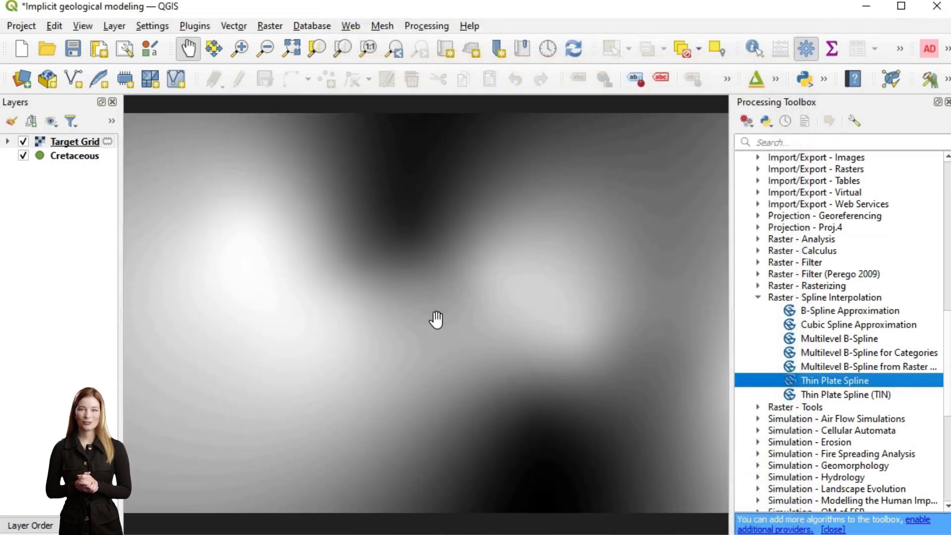
pyautogui.scroll(-2, 435, 318)
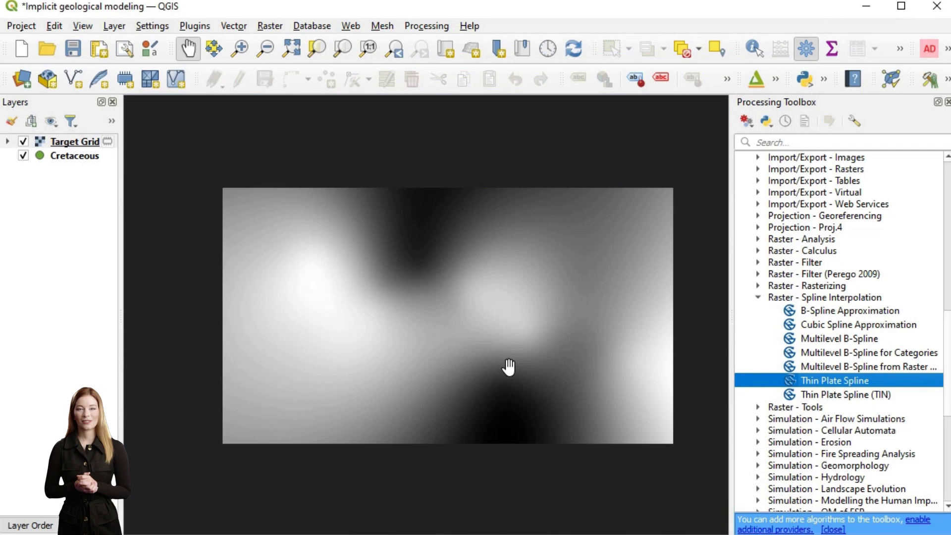
pyautogui.scroll(2, 401, 323)
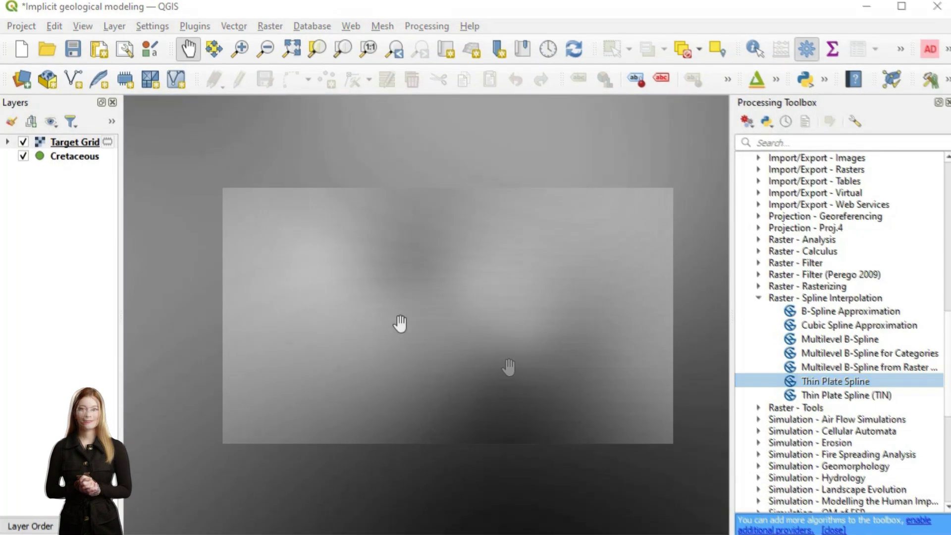
pyautogui.scroll(-4, 400, 323)
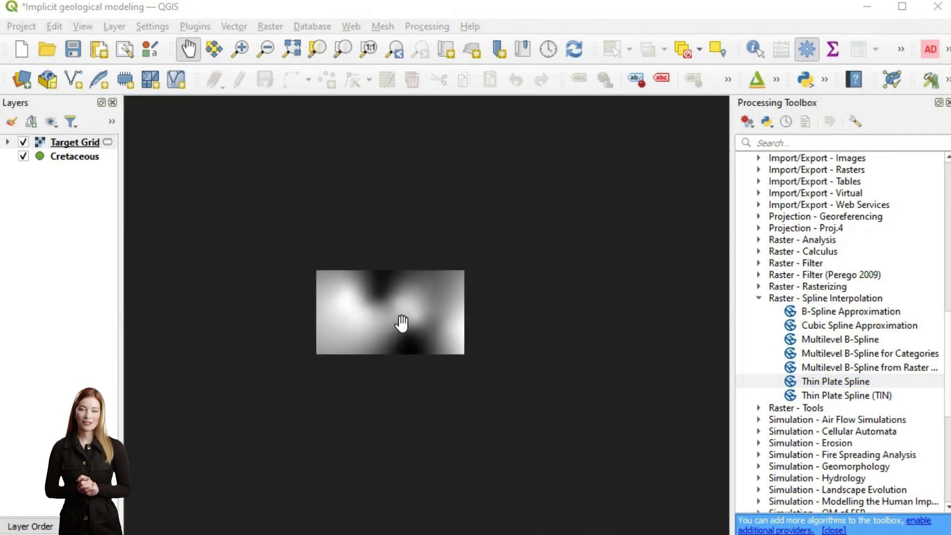
pyautogui.scroll(3, 400, 322)
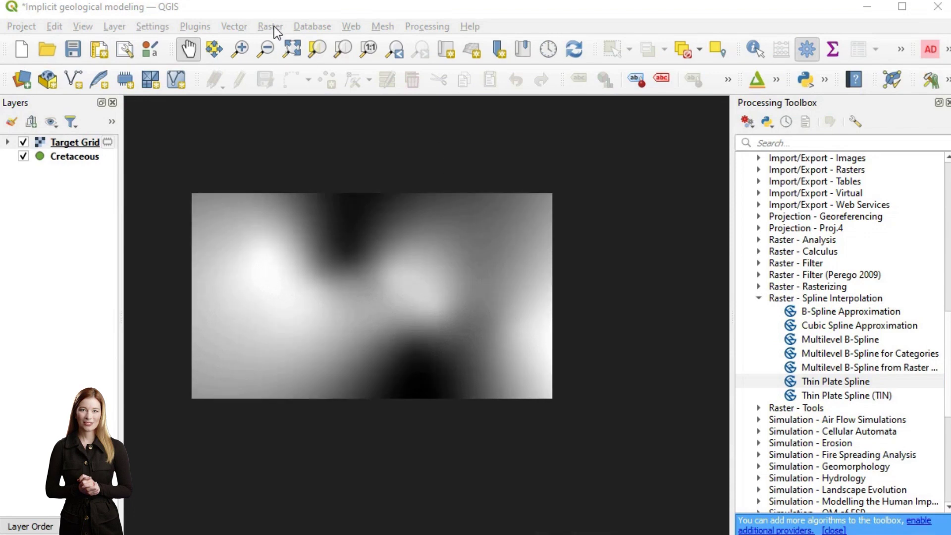
# Step: Polygonize the Target Grid raster into a Vectorized layer, renaming the value field from DN to Z
pyautogui.click(273, 28)
pyautogui.moveTo(290, 168)
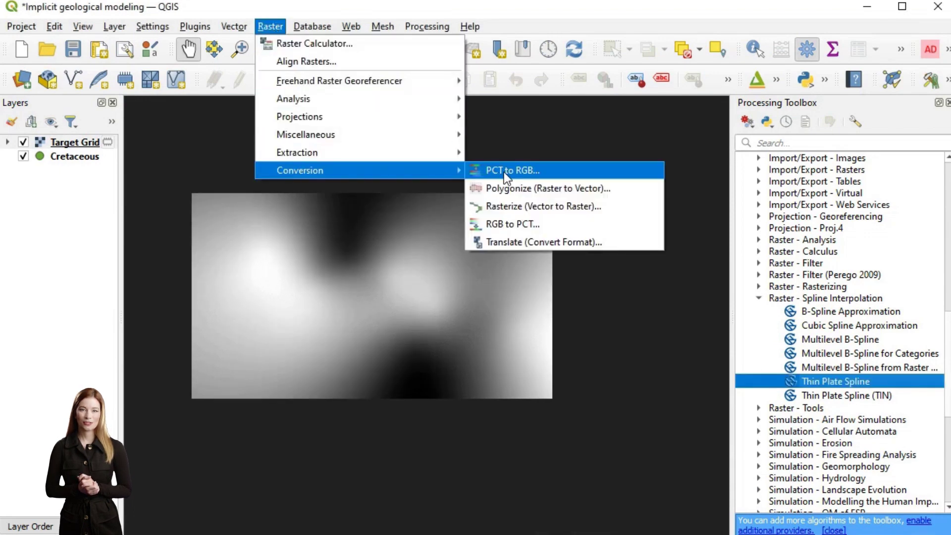
pyautogui.click(504, 189)
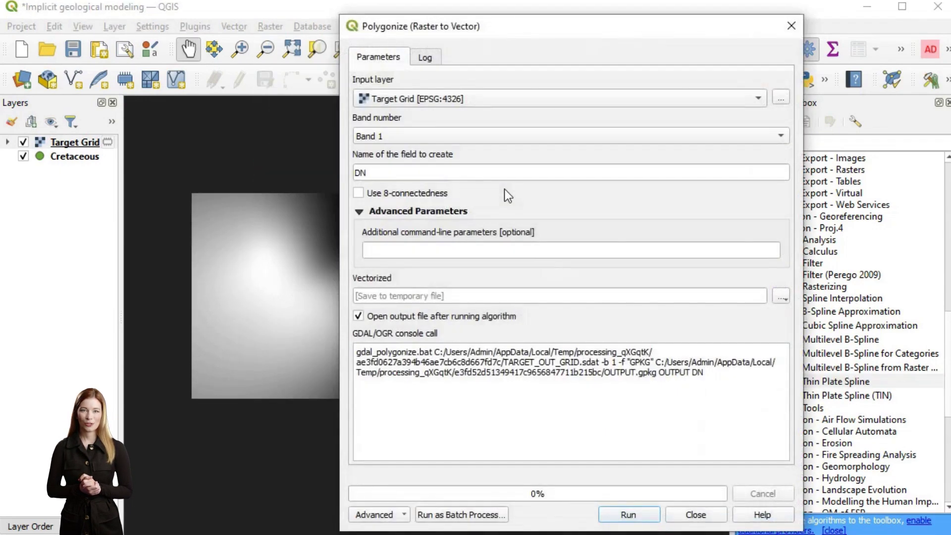
pyautogui.click(434, 130)
pyautogui.moveTo(411, 174); pyautogui.dragTo(347, 168)
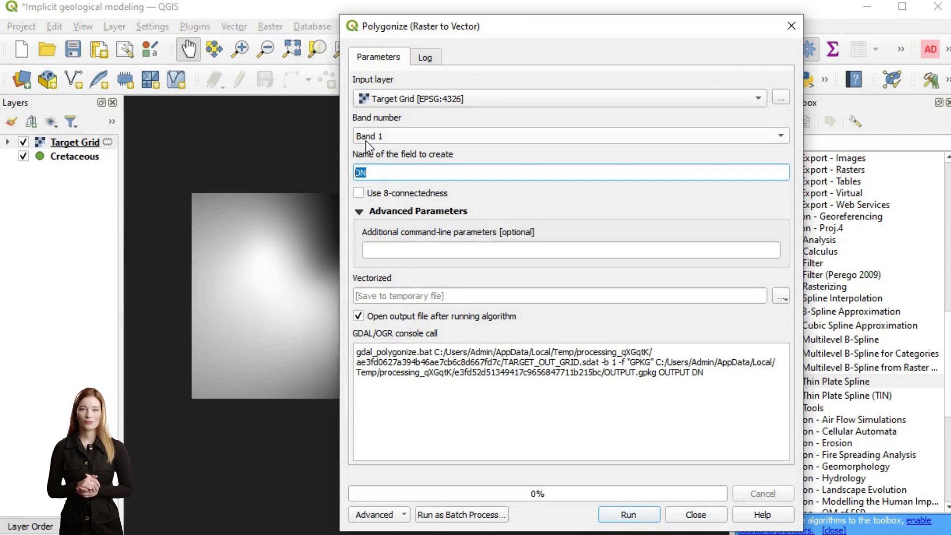
pyautogui.write('Z')
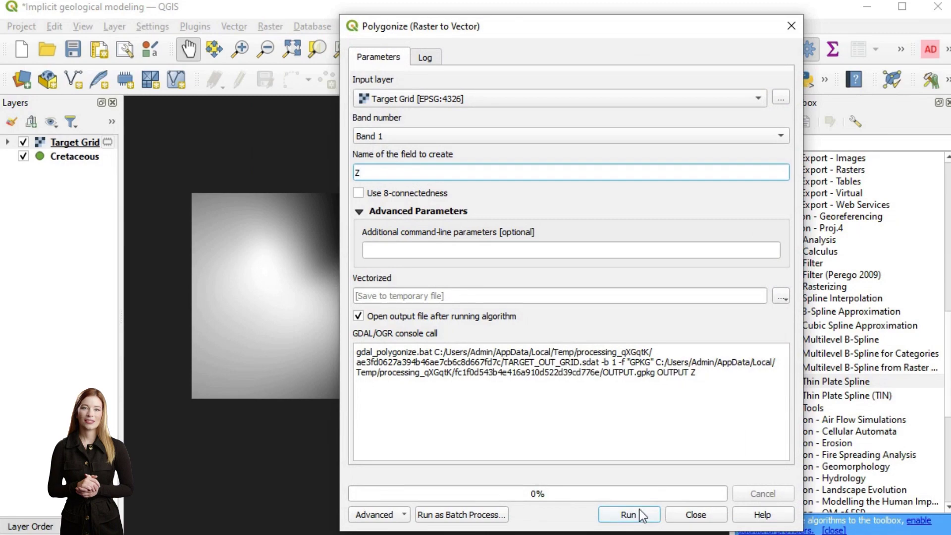
pyautogui.click(641, 514)
pyautogui.click(703, 510)
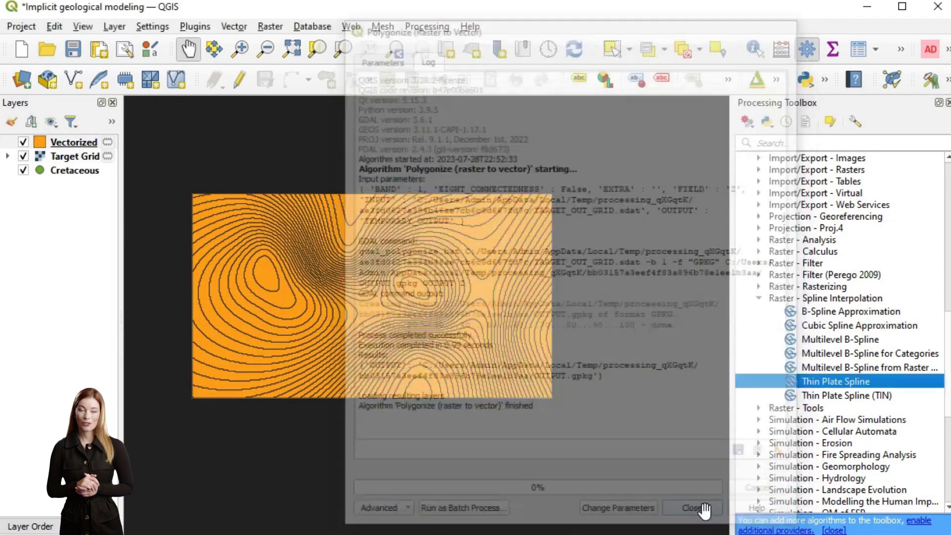
pyautogui.moveTo(385, 309); pyautogui.dragTo(414, 320)
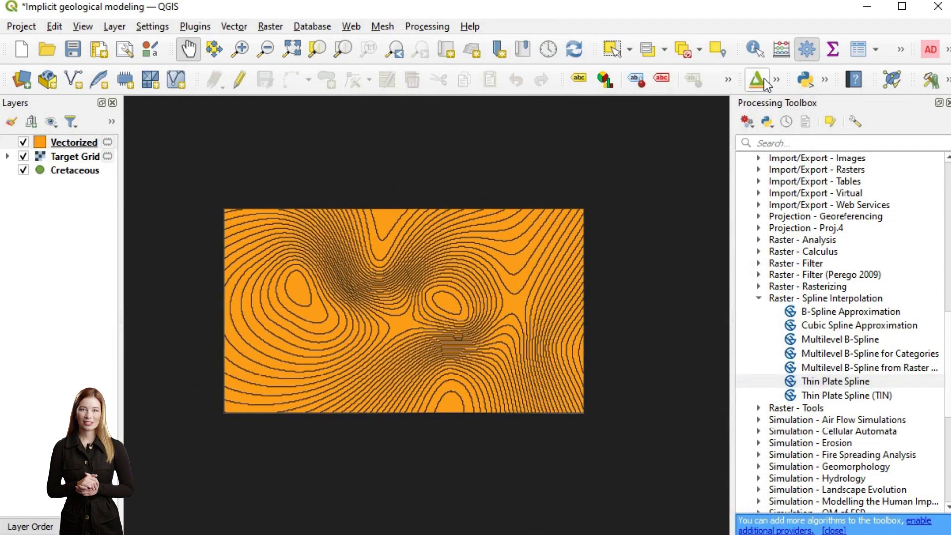
# Step: Add Vectorized to the Qgis2threejs scene with altitude from z, all features included, and zoom to its objects
pyautogui.click(758, 80)
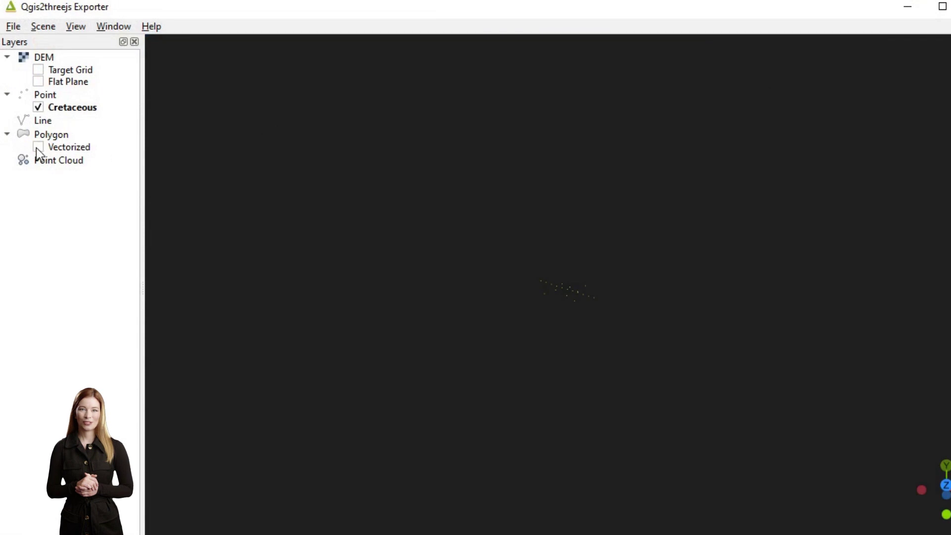
pyautogui.click(38, 147)
pyautogui.rightClick(60, 147)
pyautogui.click(92, 175)
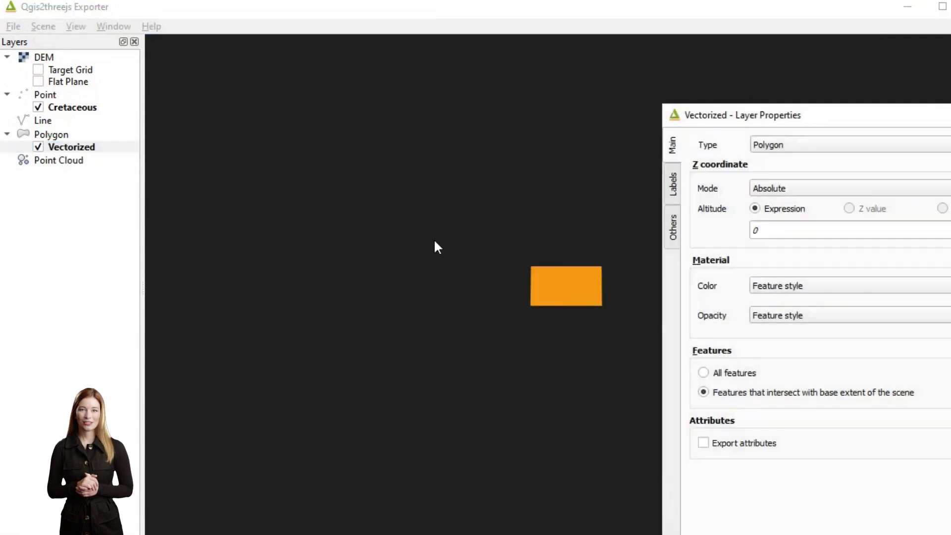
pyautogui.click(837, 230)
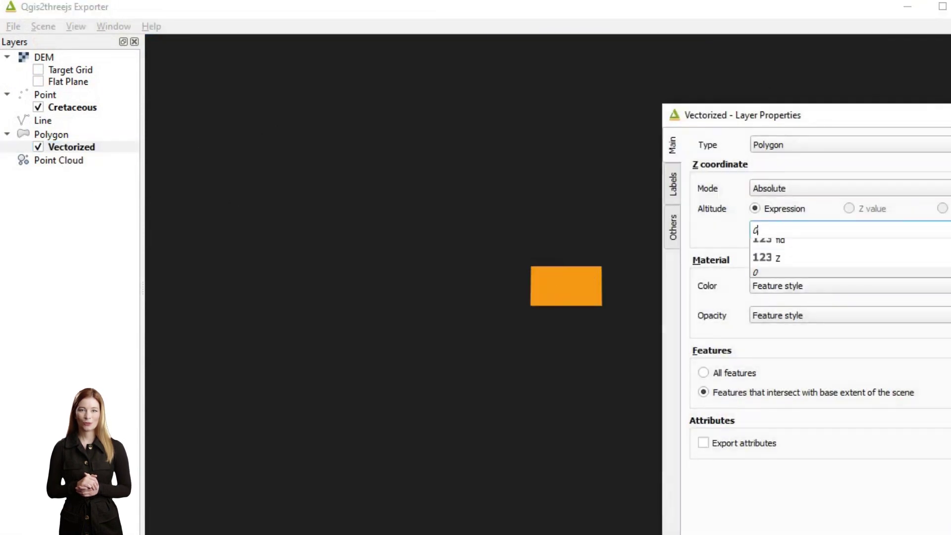
pyautogui.click(837, 266)
pyautogui.click(726, 375)
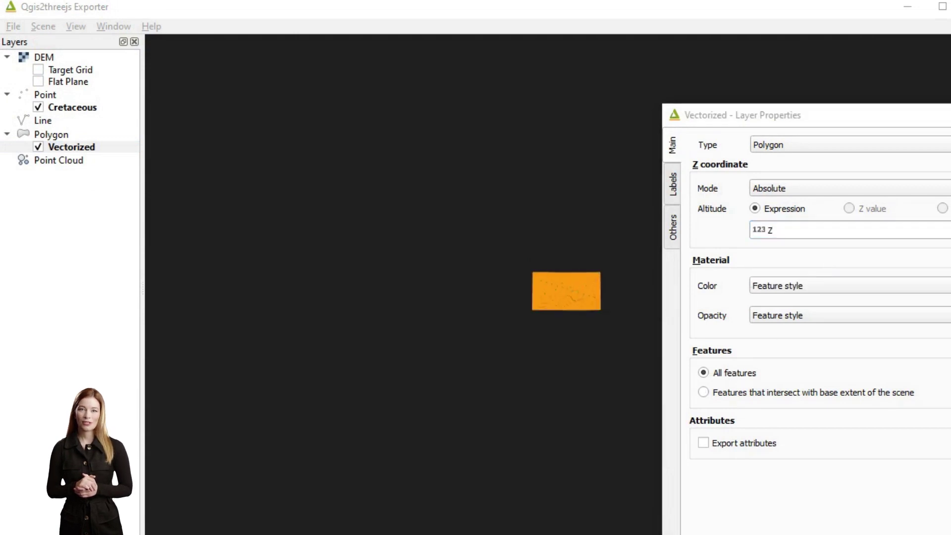
pyautogui.rightClick(122, 147)
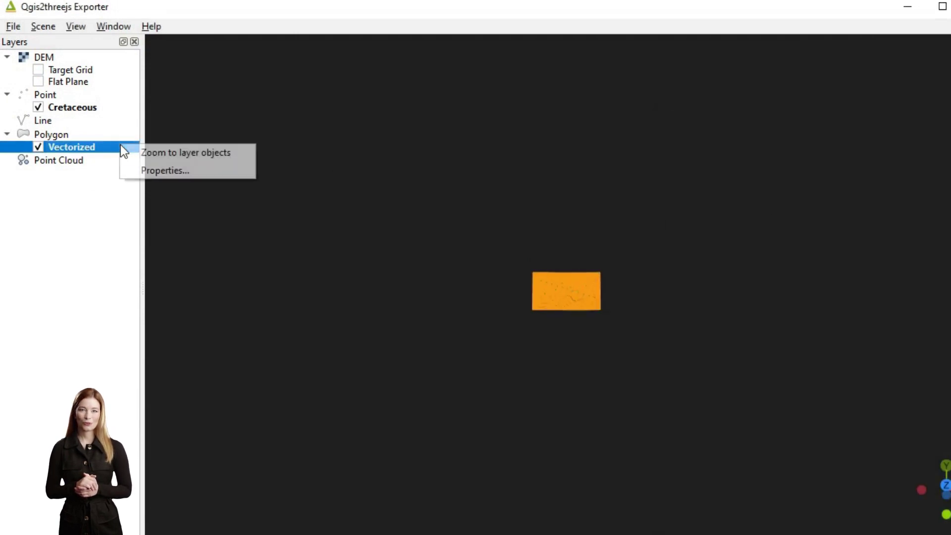
pyautogui.click(160, 154)
# Step: Tilt, rotate and zoom the 3D view to inspect the contoured surface and Cretaceous points up close
pyautogui.moveTo(594, 351); pyautogui.dragTo(590, 313)
pyautogui.scroll(-3, 528, 303)
pyautogui.scroll(3, 527, 302)
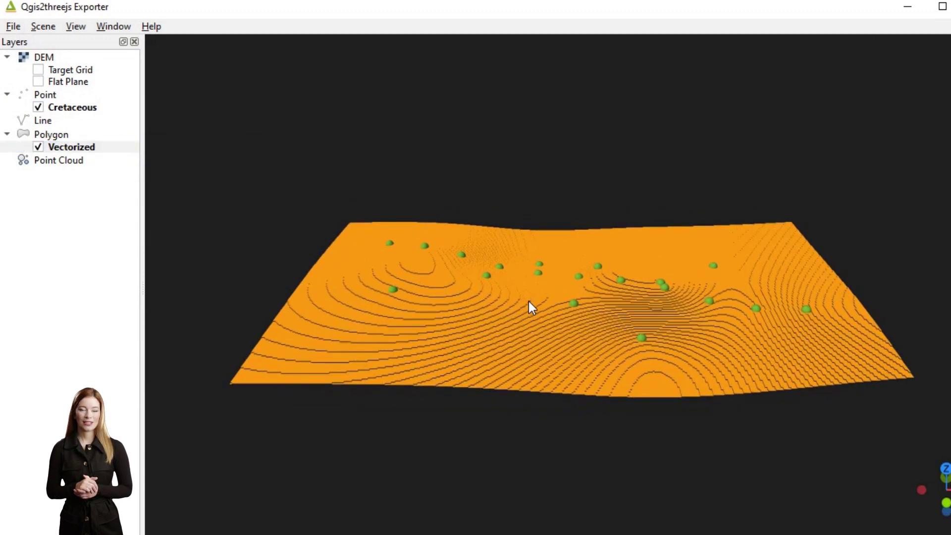
pyautogui.moveTo(812, 336); pyautogui.dragTo(368, 253)
pyautogui.moveTo(579, 305); pyautogui.dragTo(565, 322)
pyautogui.scroll(6, 564, 314)
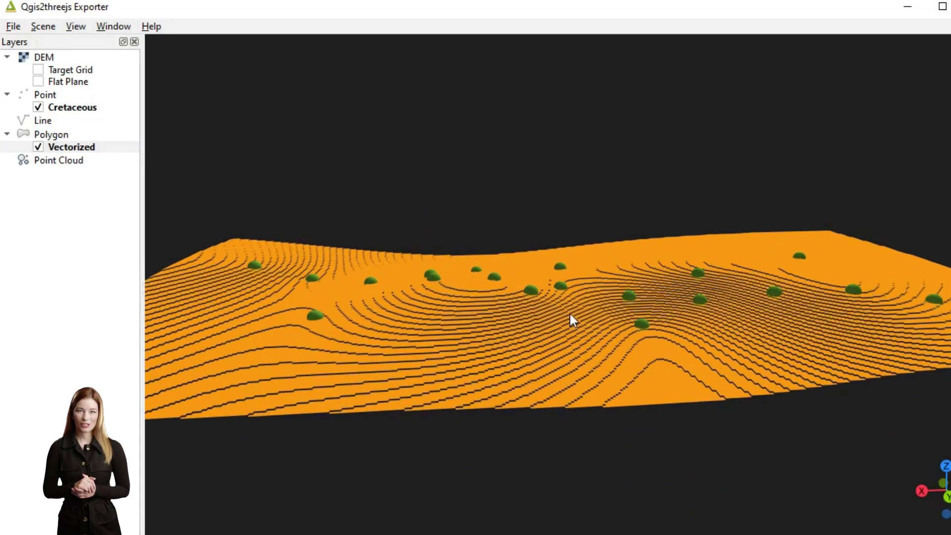